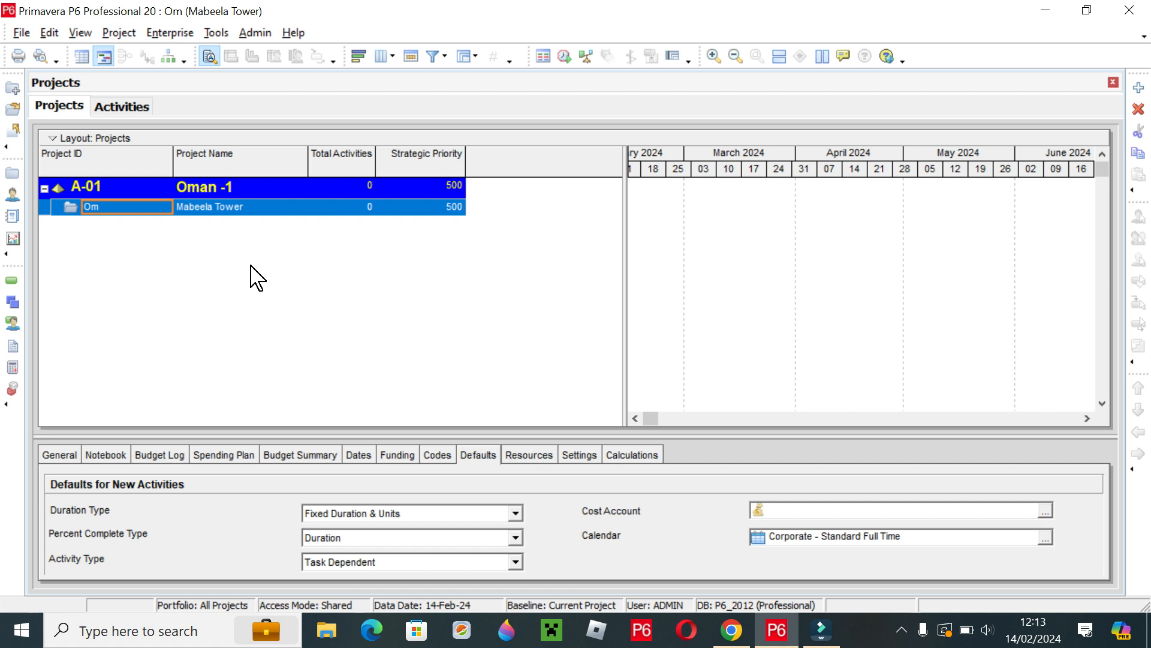
# Open the Mabeela Tower project under Oman -1 to show its activities
pyautogui.click(260, 192)
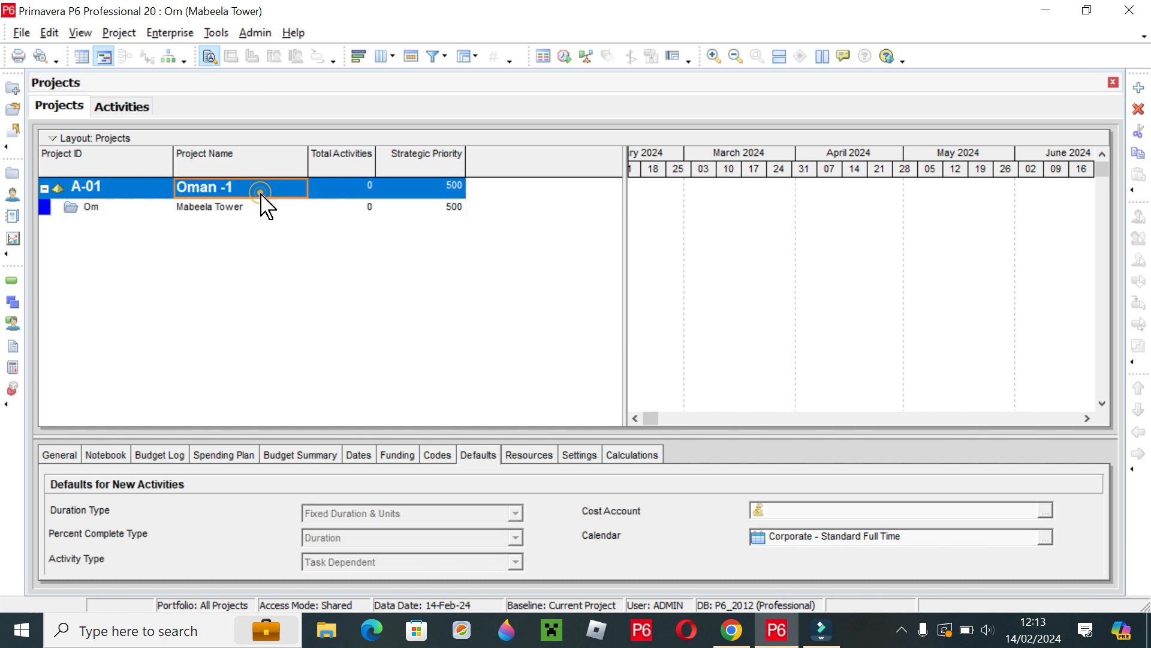
pyautogui.click(244, 205)
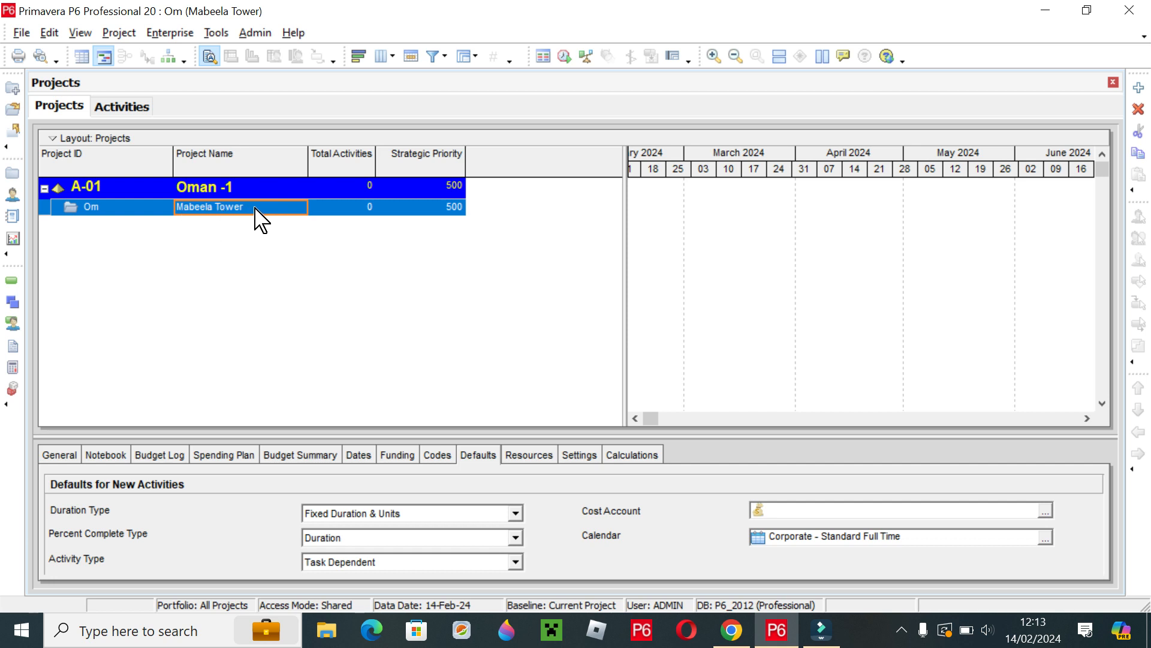
pyautogui.rightClick(329, 210)
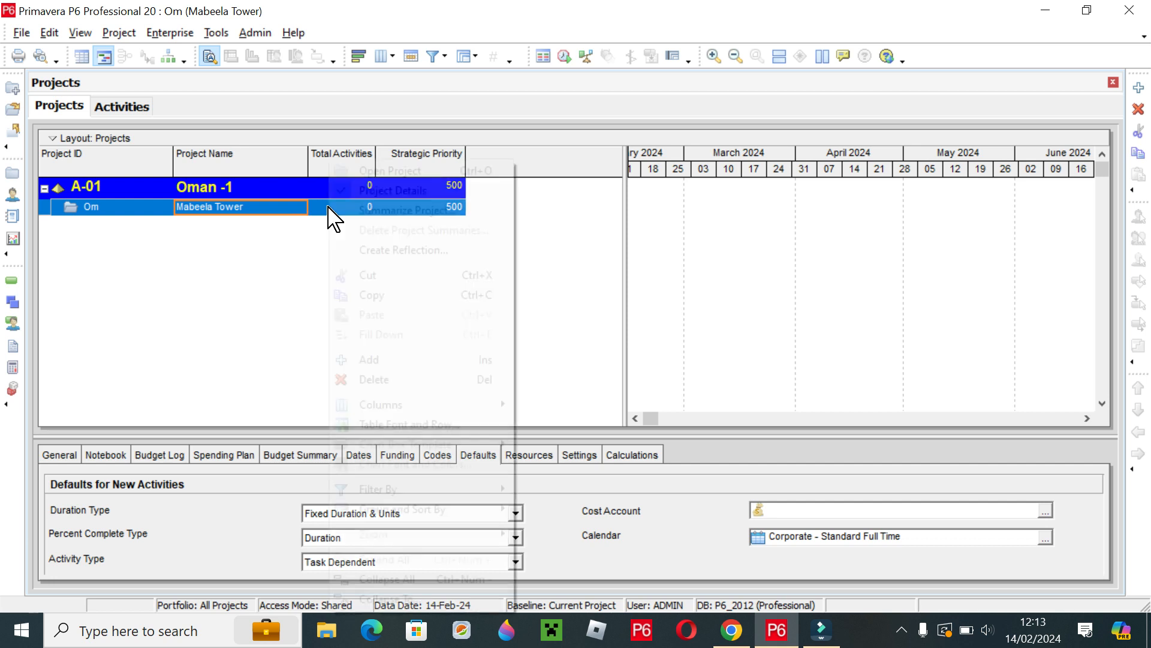
pyautogui.click(387, 172)
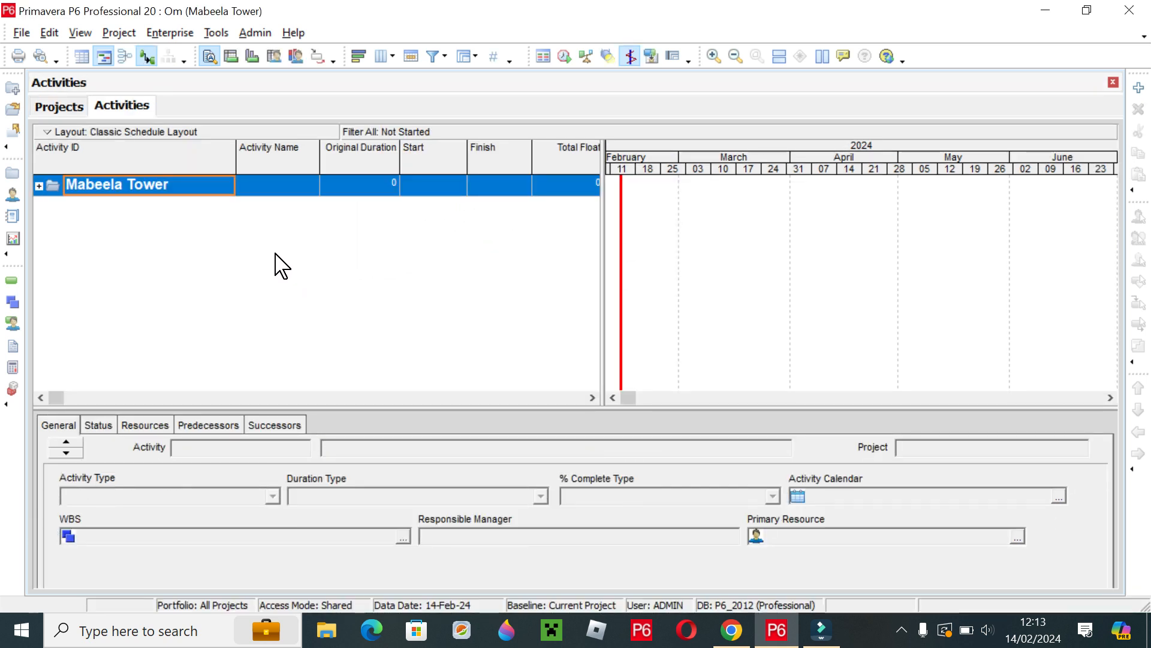
pyautogui.rightClick(204, 186)
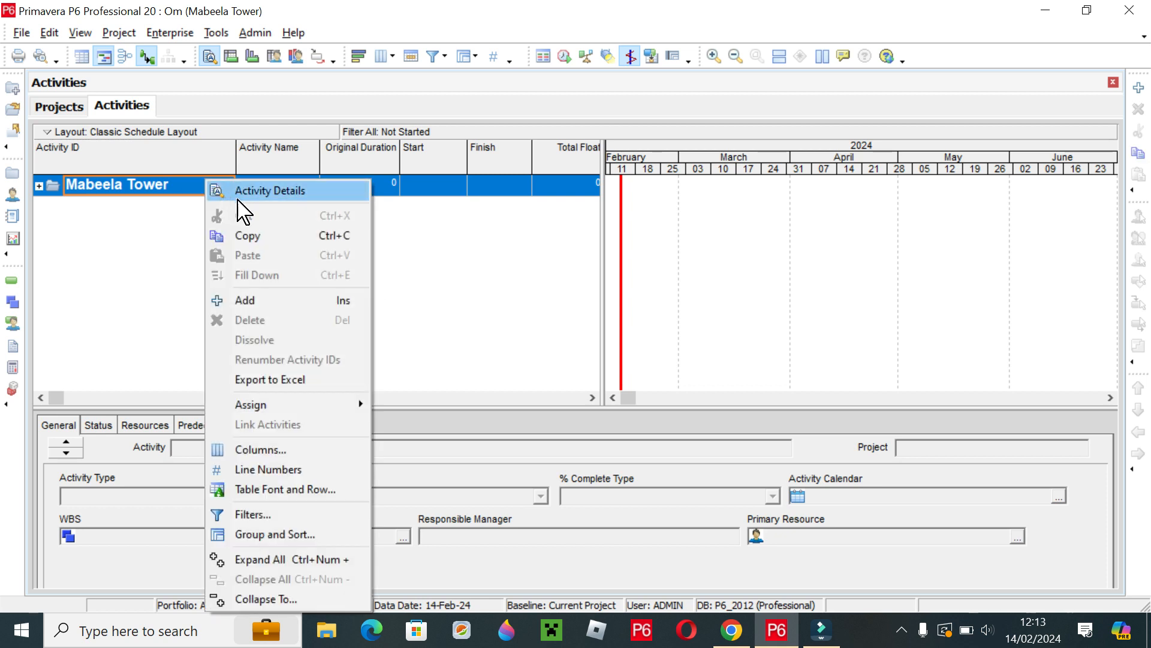
pyautogui.rightClick(162, 184)
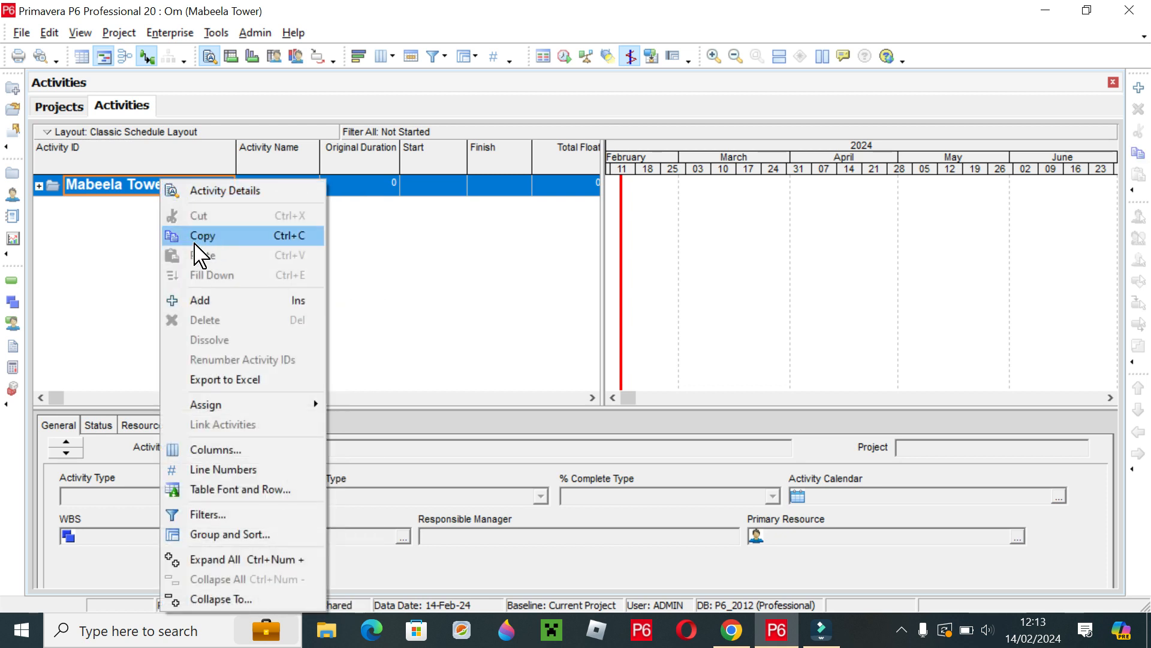
pyautogui.click(19, 33)
pyautogui.click(55, 69)
pyautogui.click(459, 180)
pyautogui.click(795, 110)
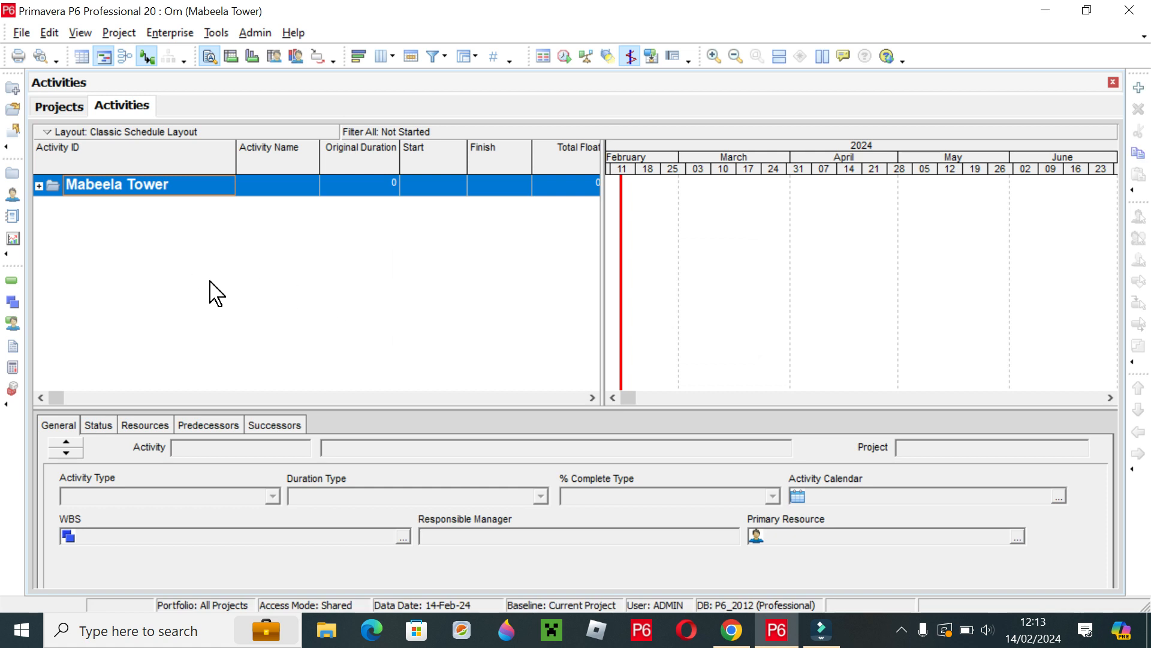
# Expand the Mabeela Tower WBS and open the enterprise calendars
pyautogui.doubleClick(144, 187)
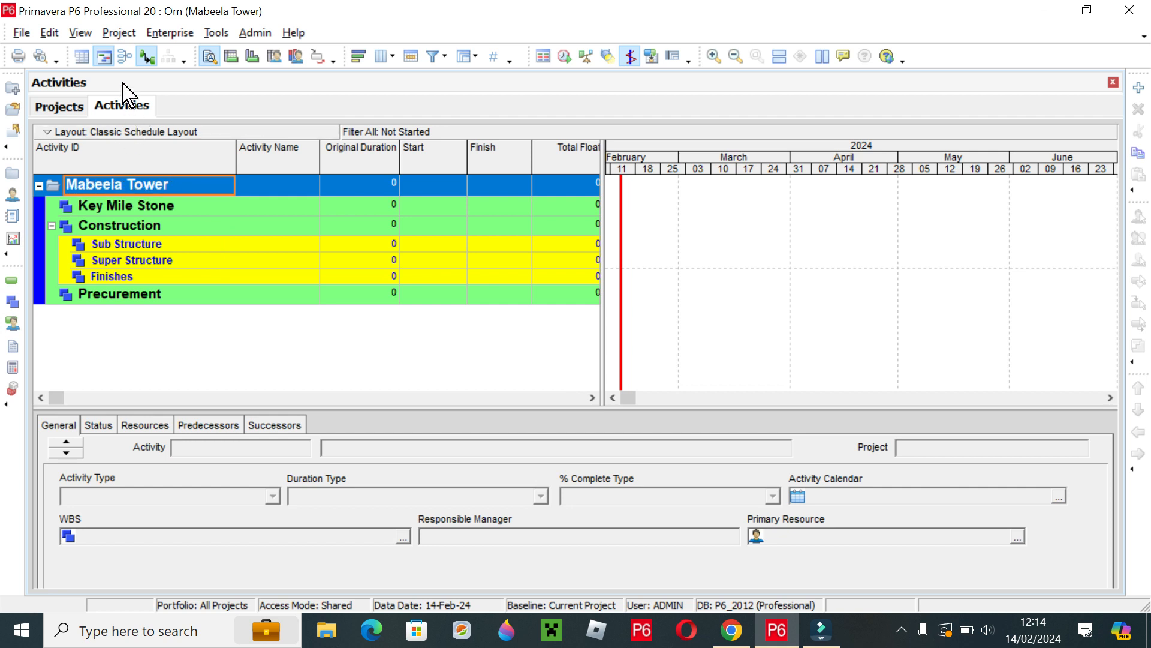
pyautogui.click(165, 35)
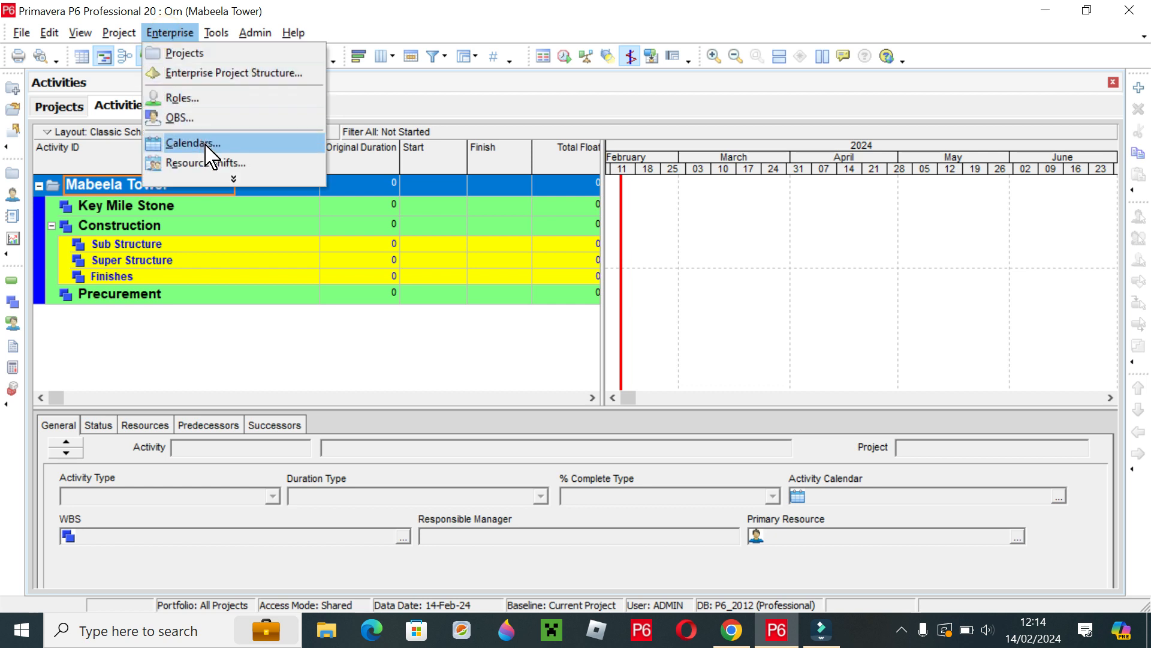
pyautogui.click(232, 177)
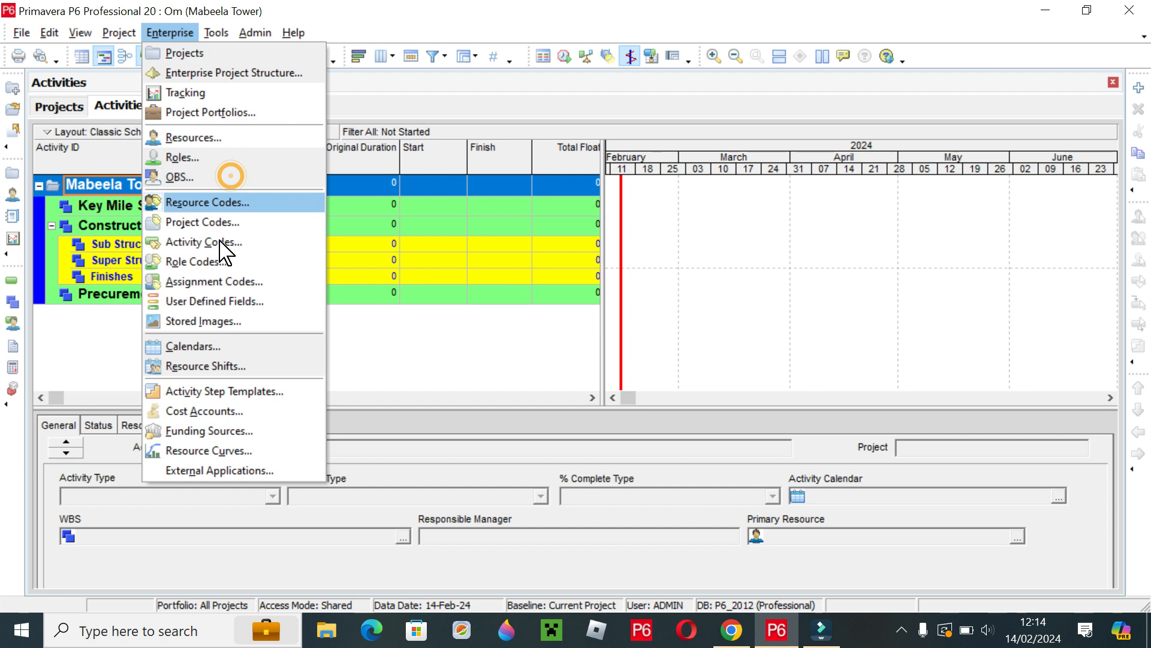
pyautogui.click(200, 348)
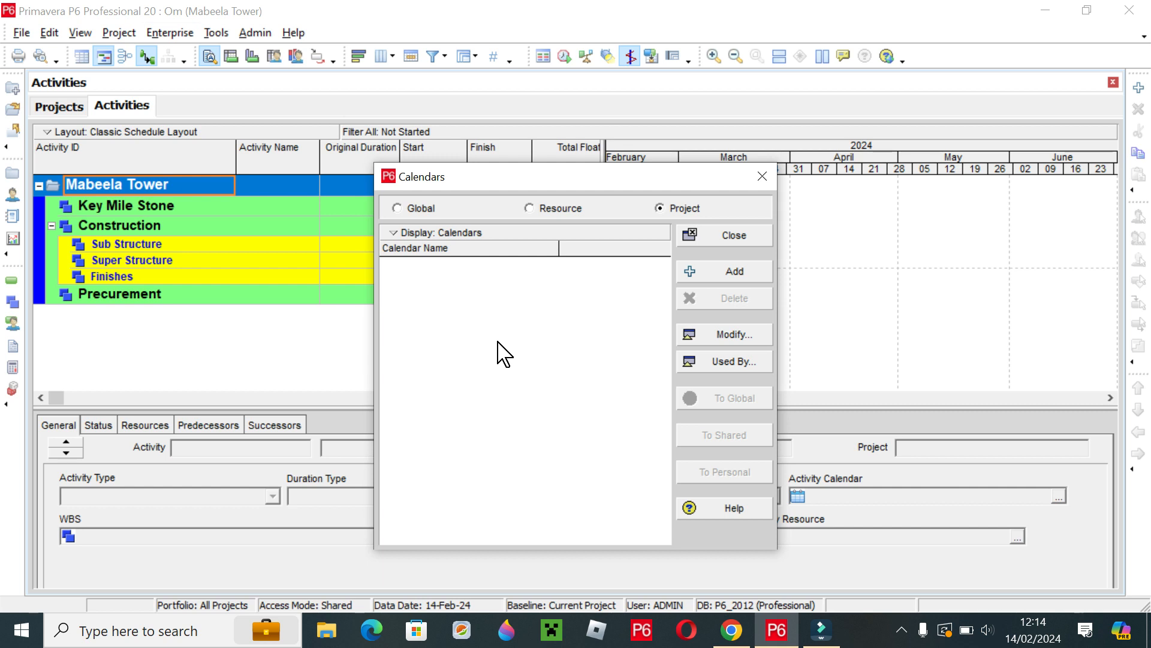
# Review the available global and resource calendars
pyautogui.click(415, 211)
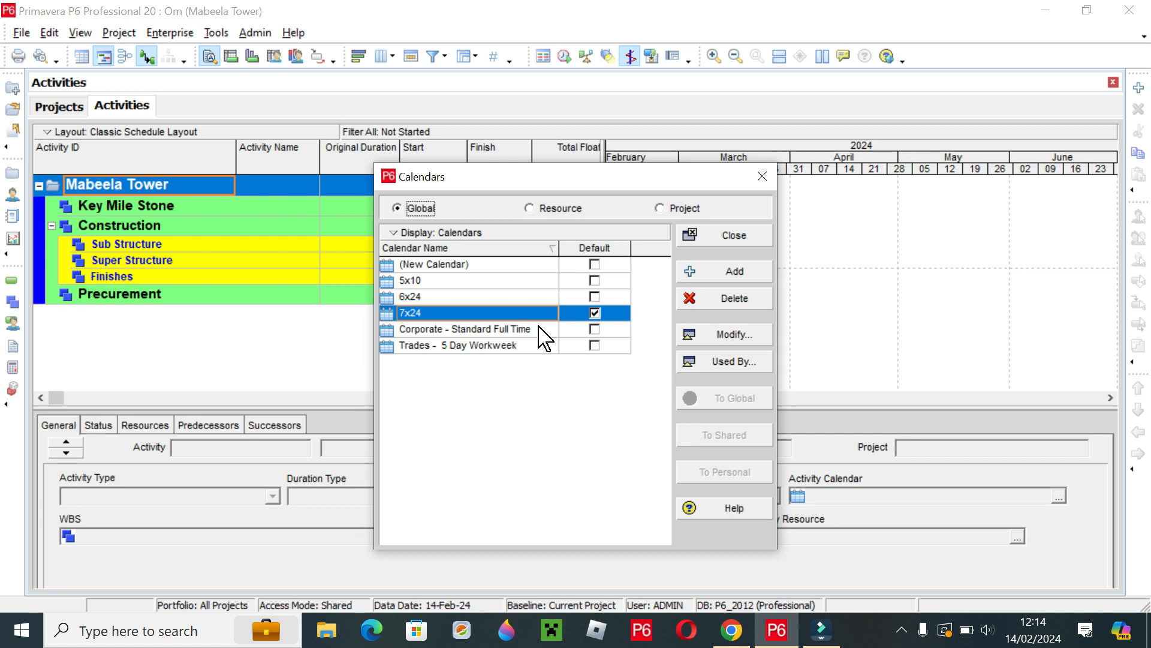
pyautogui.click(561, 210)
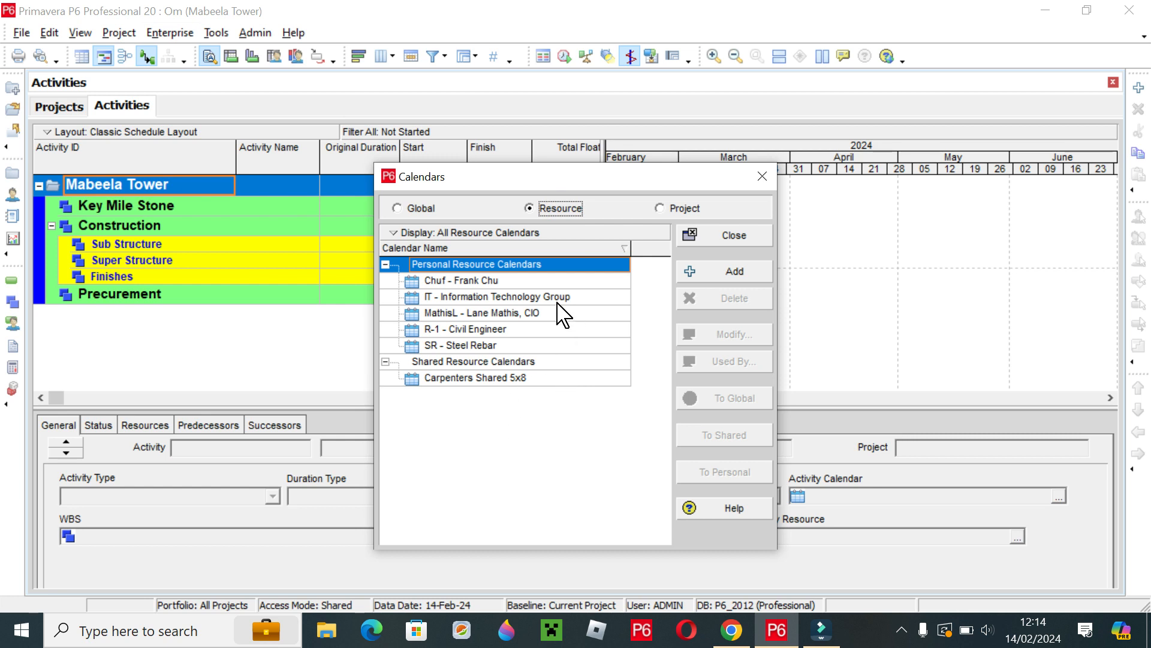
pyautogui.click(413, 208)
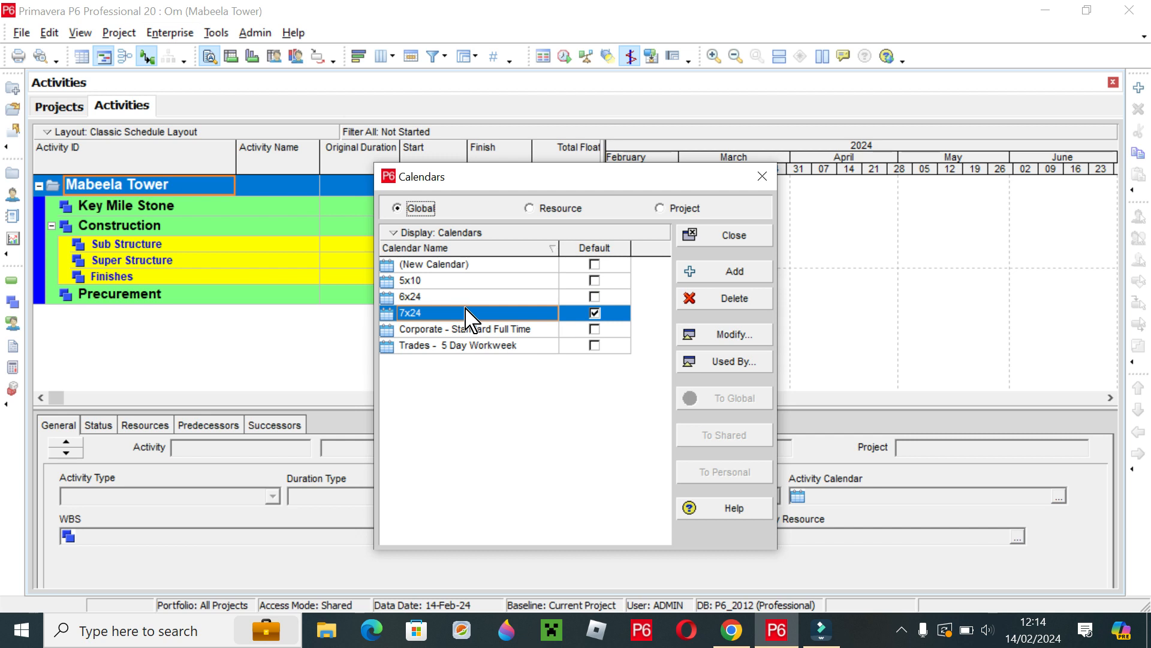
# Add a project calendar copied from the global calendar (New Calendar)
pyautogui.click(675, 210)
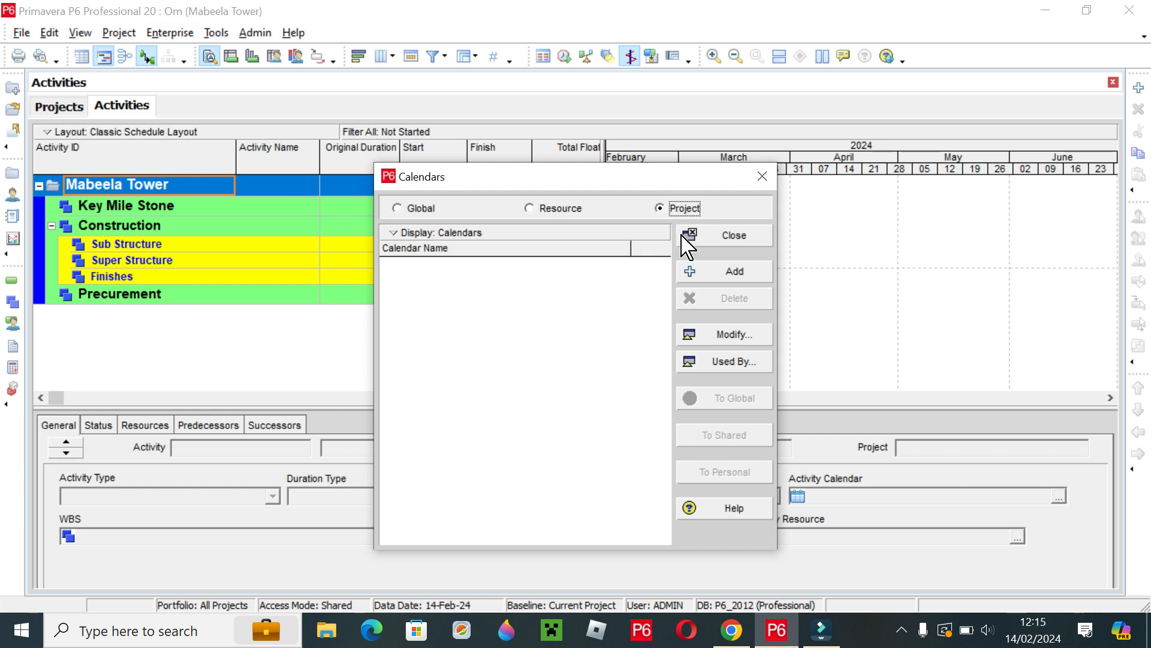
pyautogui.click(729, 273)
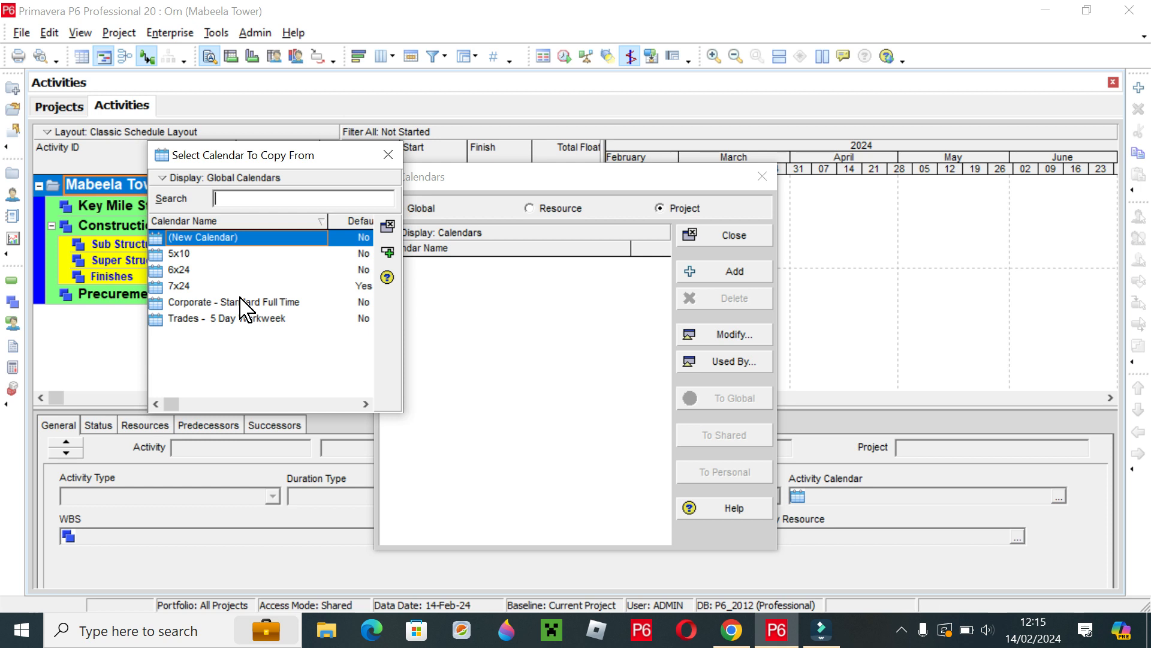
pyautogui.doubleClick(217, 237)
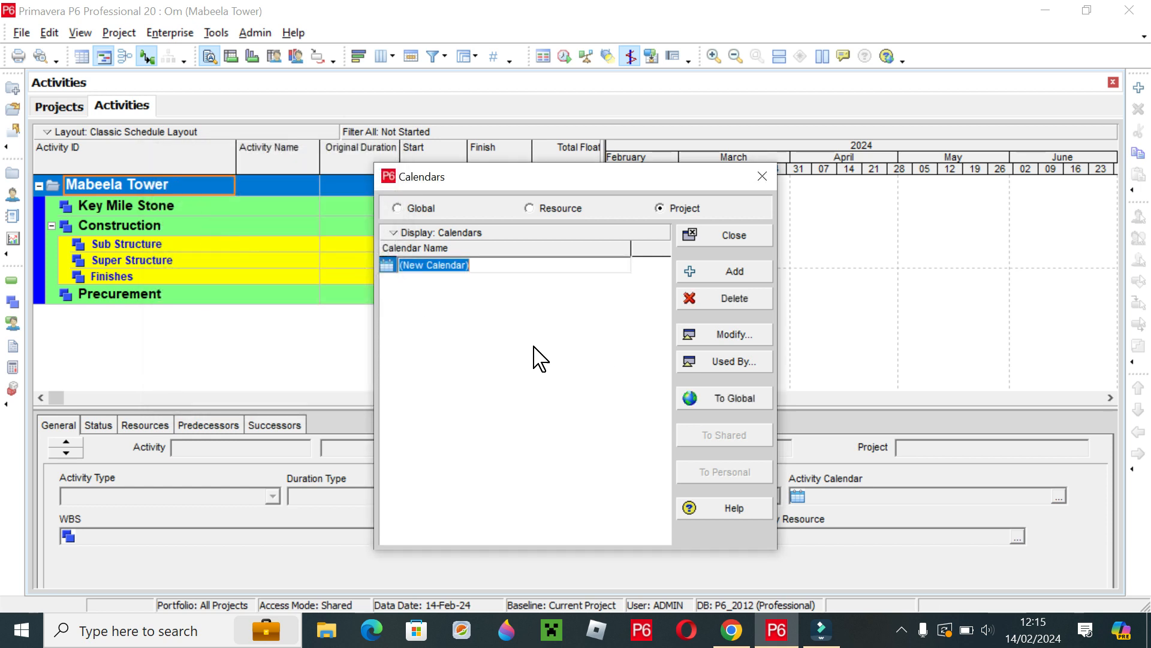
pyautogui.click(499, 363)
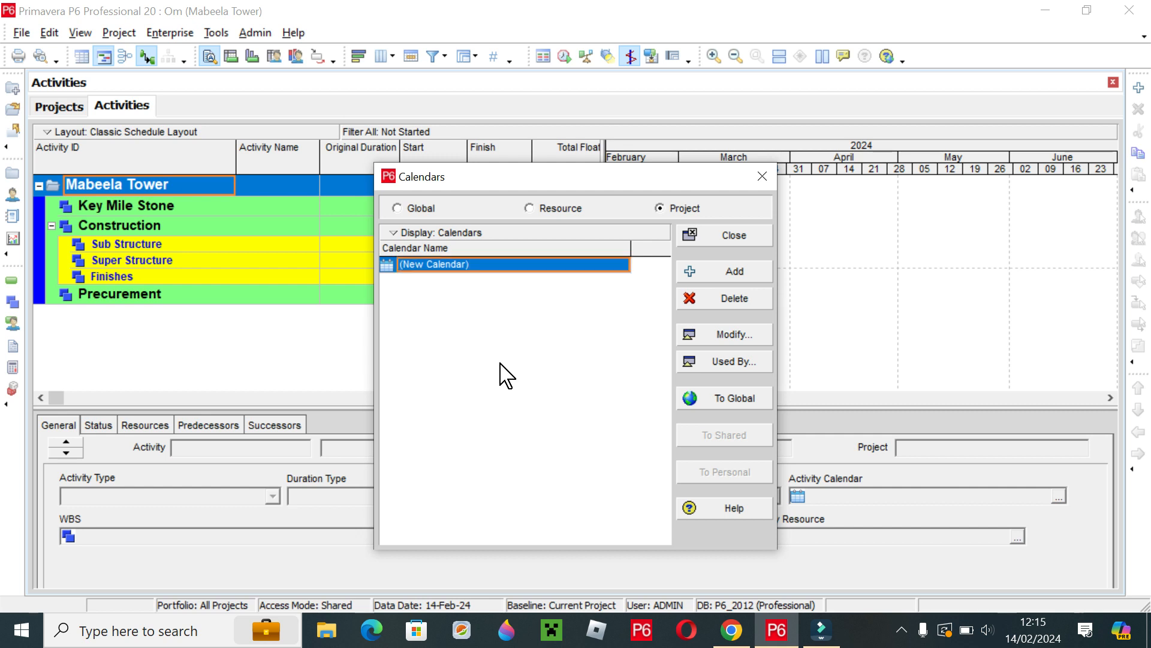
# Rename the new project calendar as Mabeela Tower Calander and open it for modification
pyautogui.click(474, 271)
pyautogui.click(479, 265)
pyautogui.press('BackSpace')
pyautogui.press('BackSpace')
pyautogui.press('BackSpace')
pyautogui.press('BackSpace')
pyautogui.press('BackSpace')
pyautogui.press('BackSpace')
pyautogui.press('BackSpace')
pyautogui.press('BackSpace')
pyautogui.press('BackSpace')
pyautogui.press('BackSpace')
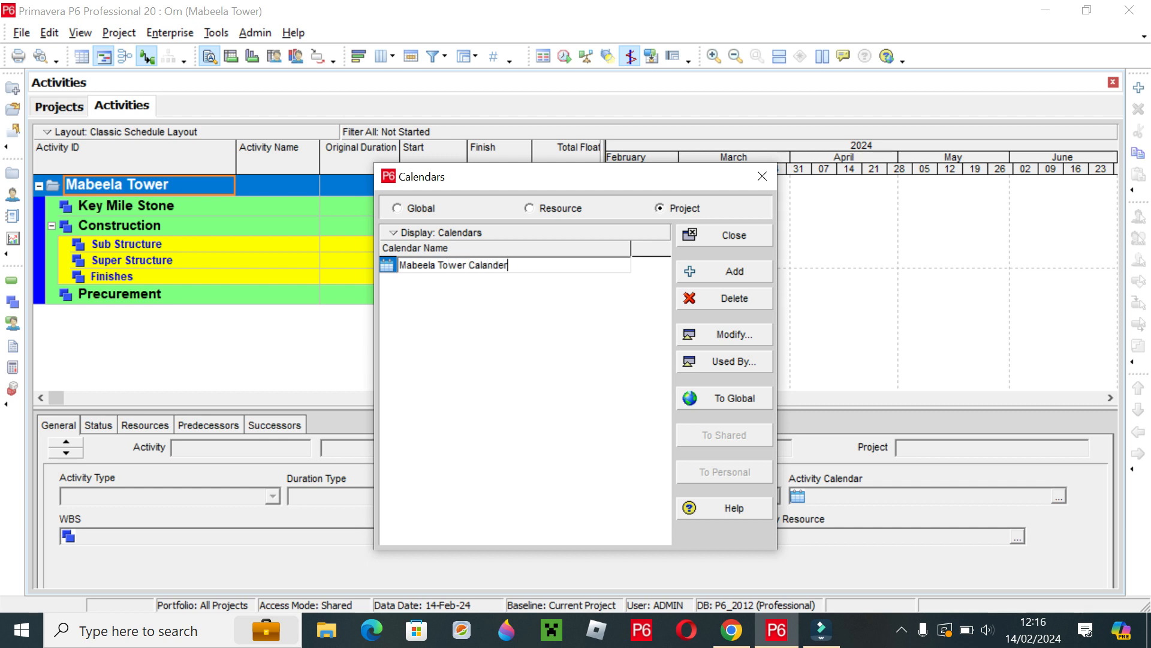
pyautogui.click(496, 329)
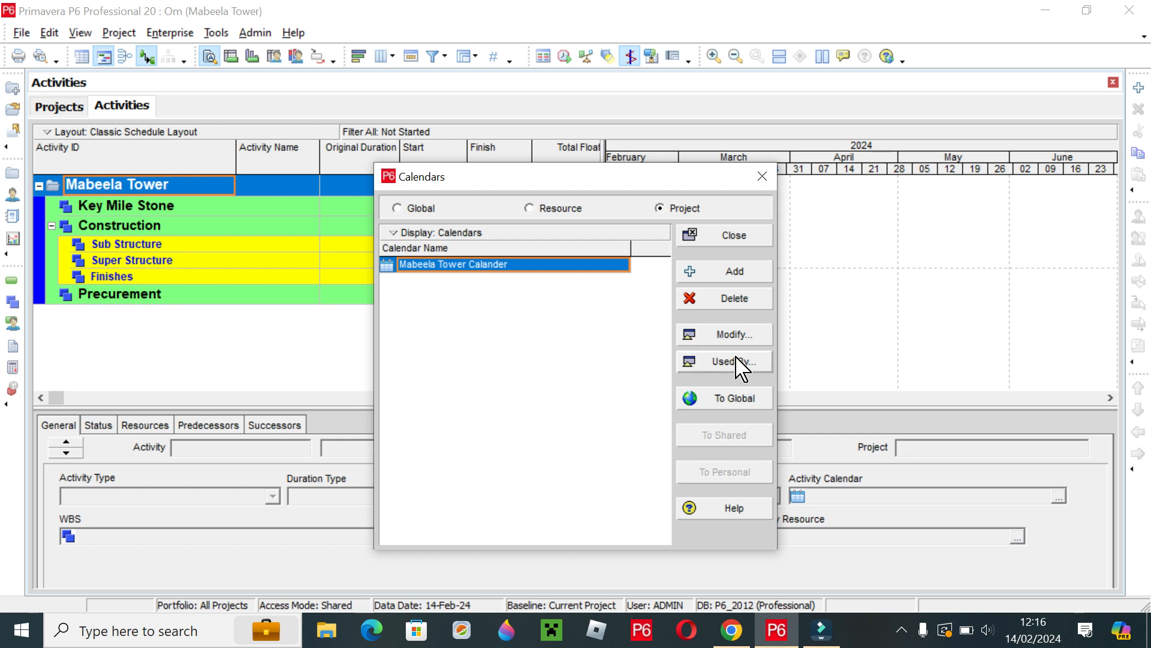
pyautogui.click(738, 336)
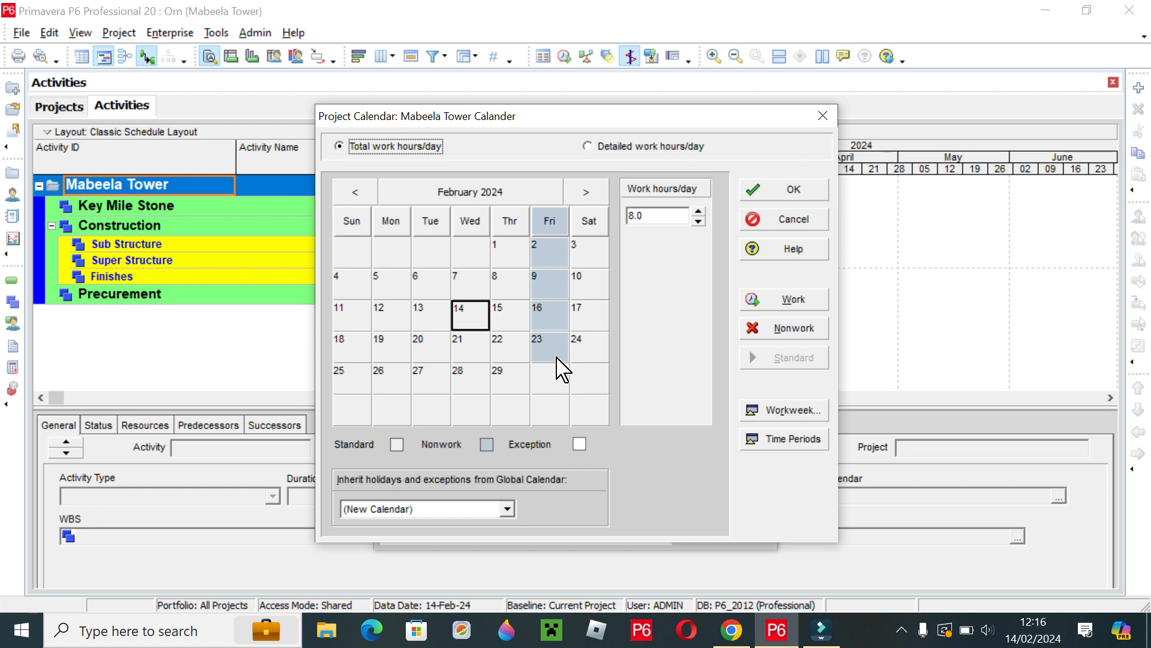
# Mark every Sunday in February 2024 as nonwork in the project calendar
pyautogui.click(354, 222)
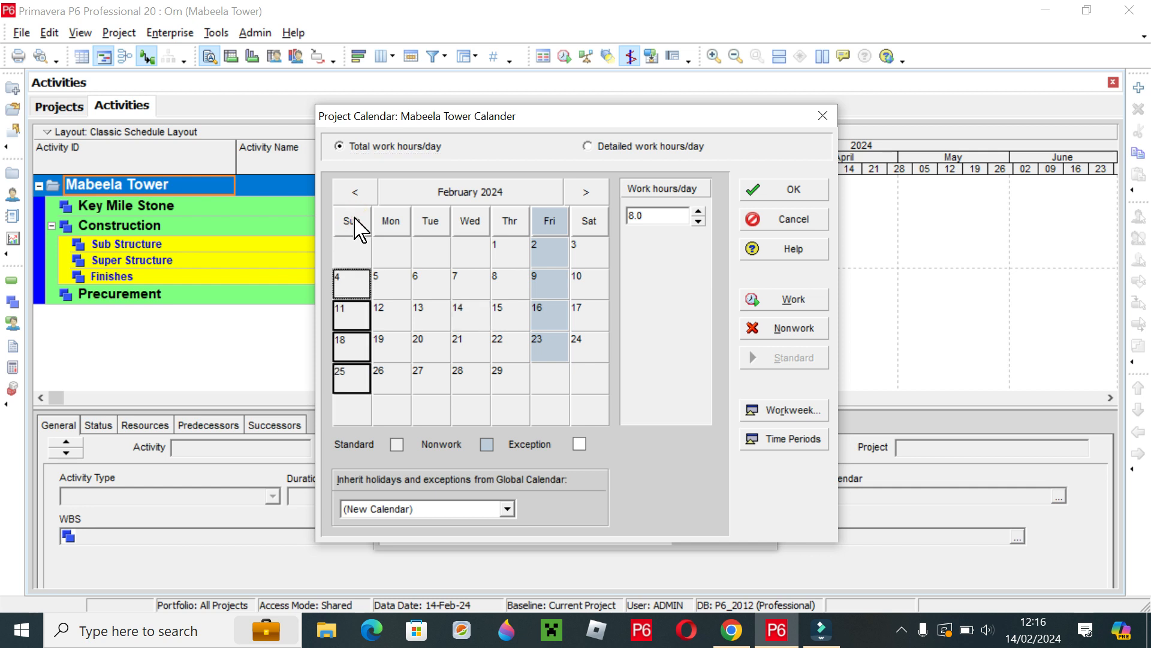
pyautogui.click(810, 331)
pyautogui.click(810, 330)
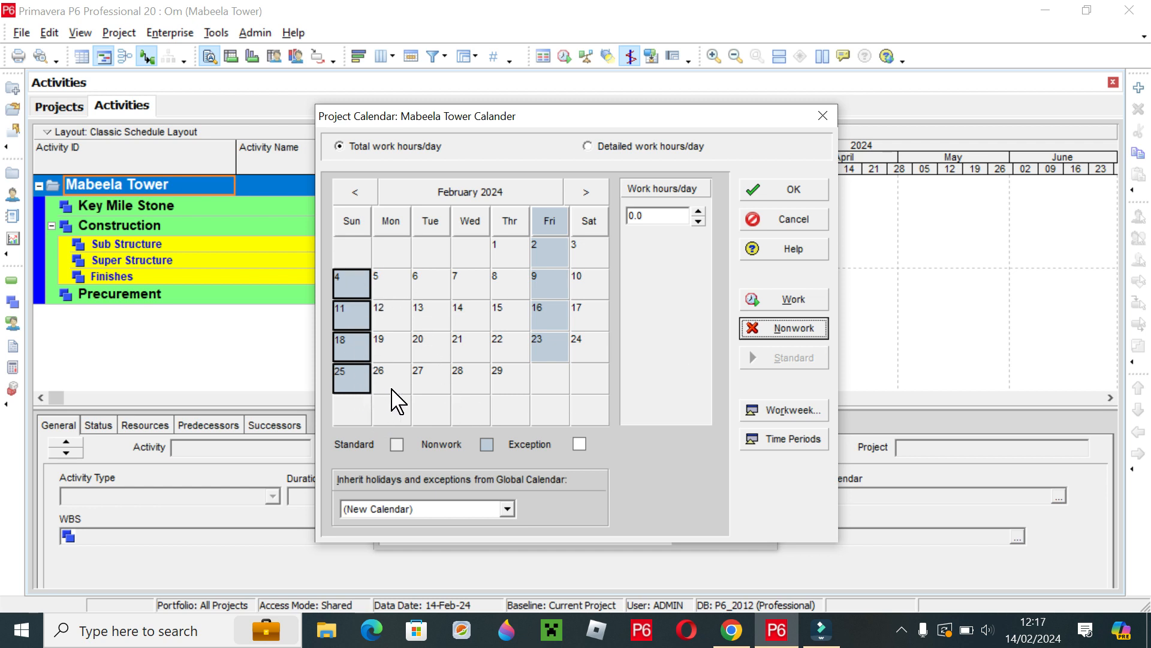
pyautogui.click(902, 629)
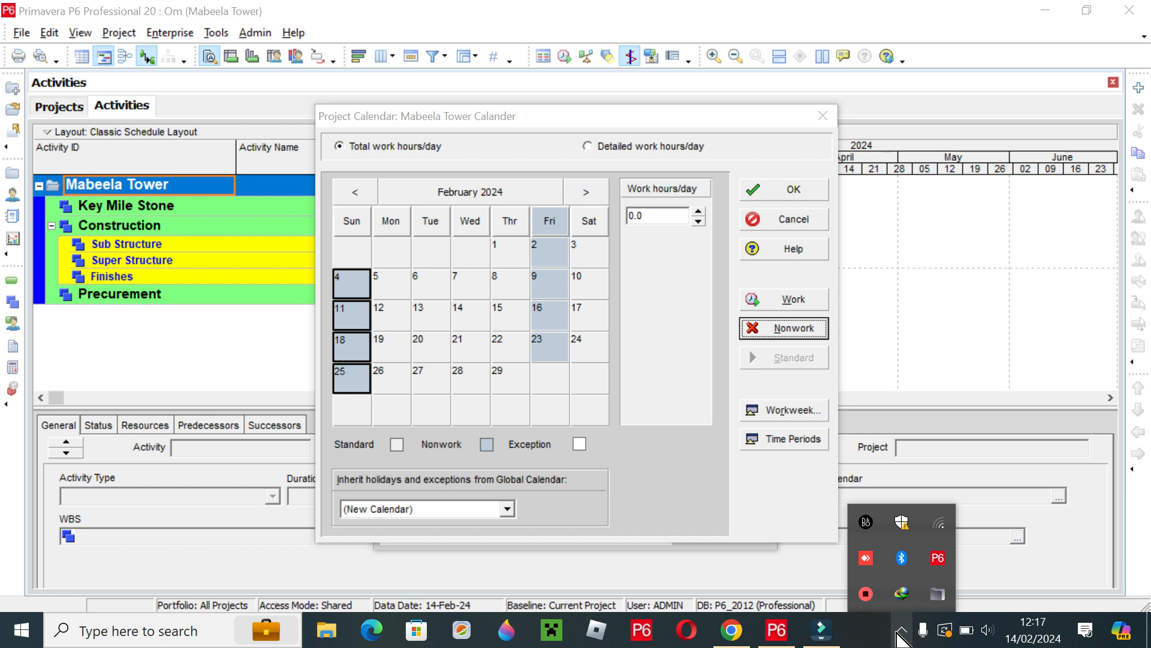
pyautogui.rightClick(901, 594)
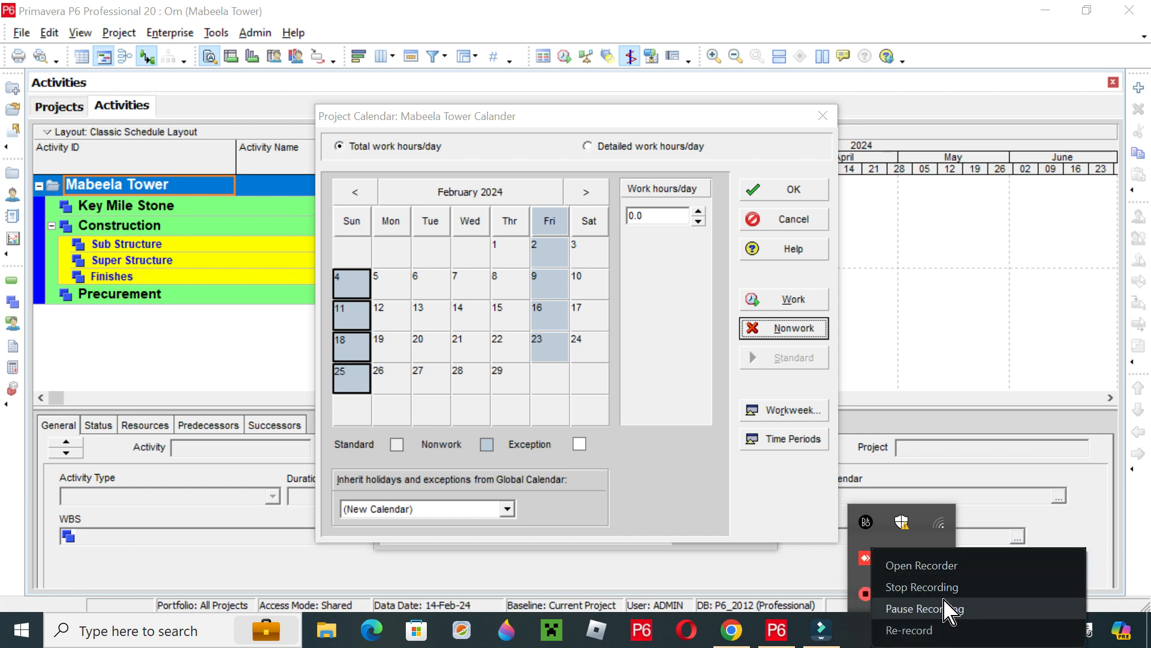
pyautogui.click(940, 610)
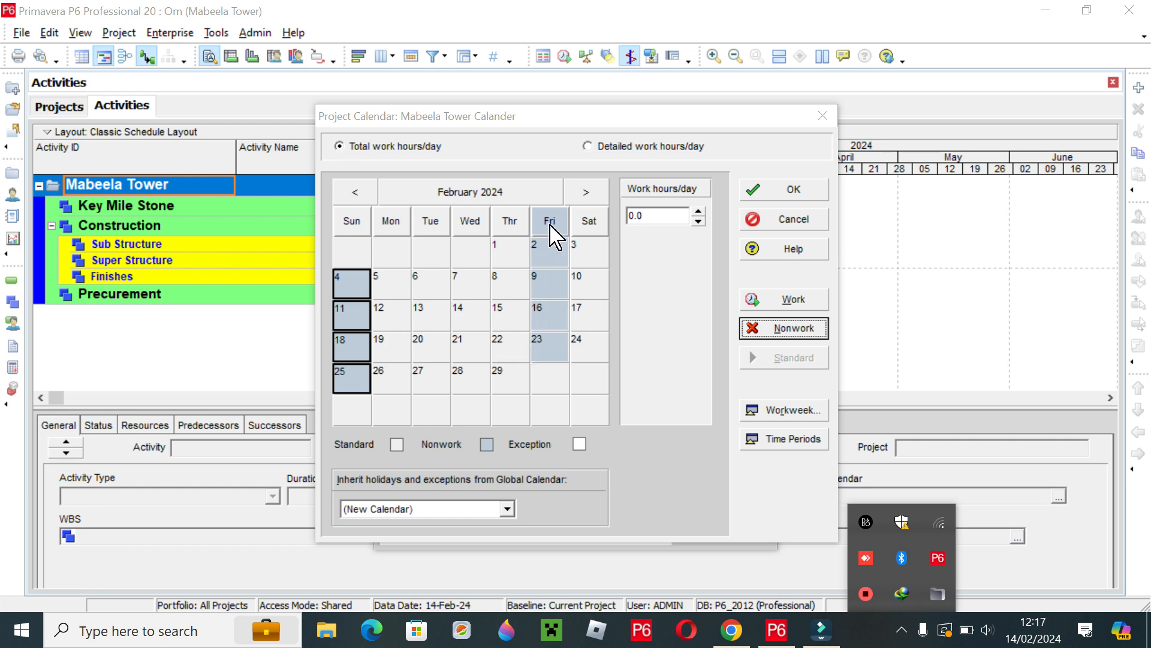
# Change the Sundays in February 2024 back to work days
pyautogui.click(351, 222)
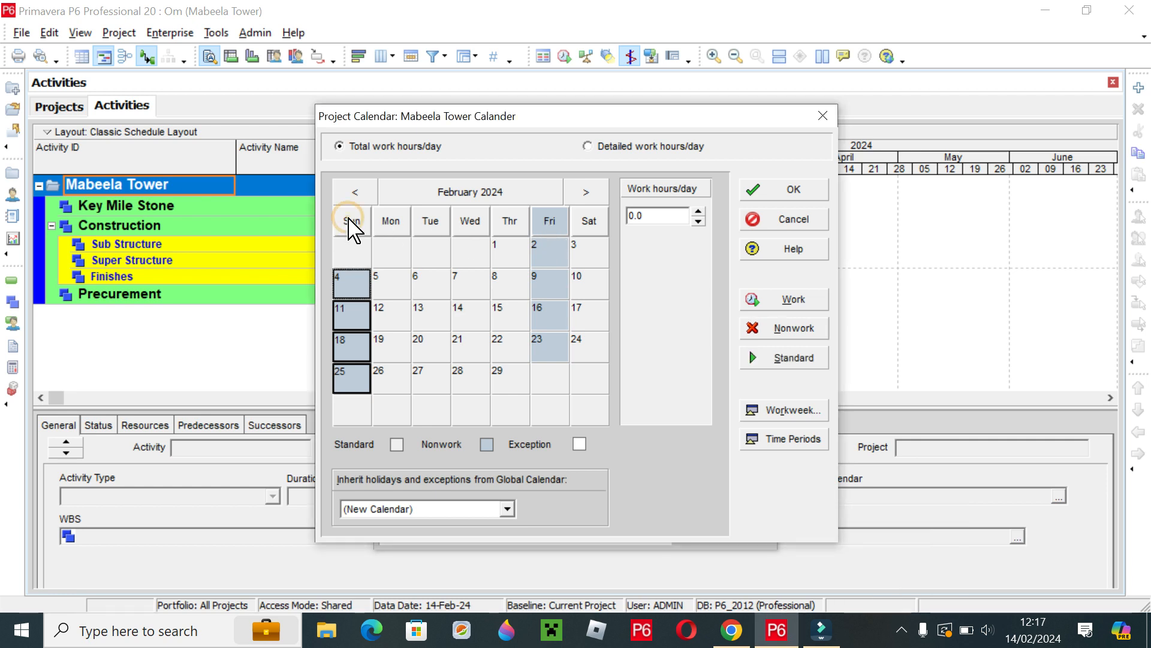
pyautogui.click(802, 302)
pyautogui.click(431, 347)
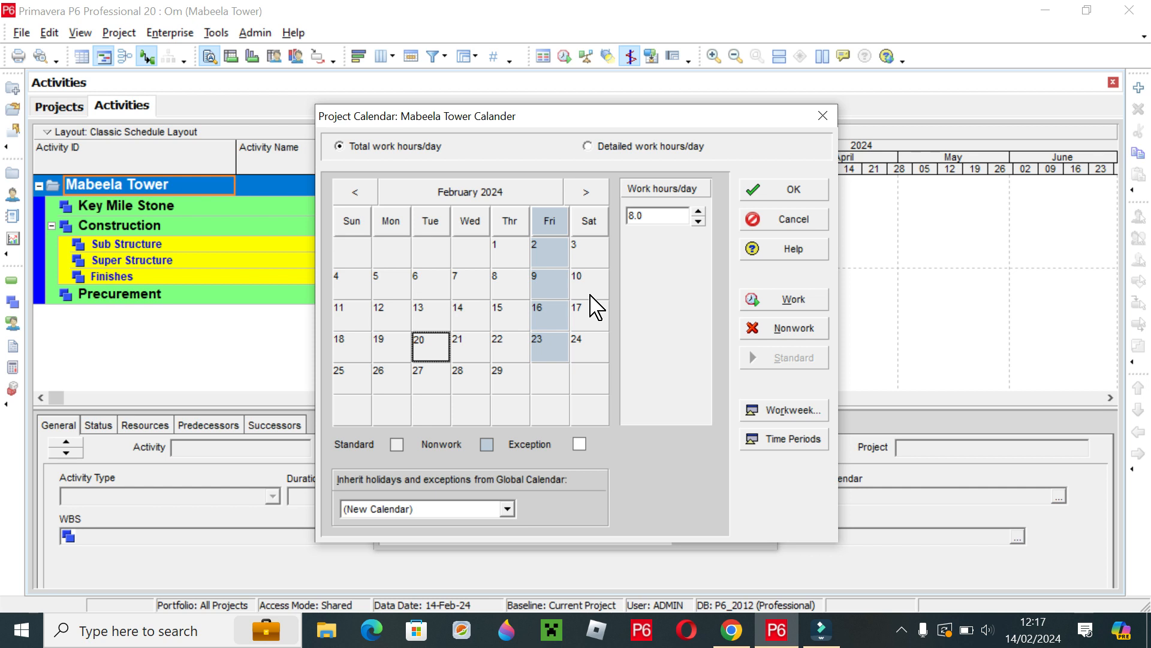
# Try marking the Saturdays in February 2024 as nonwork and change them back to work days
pyautogui.click(589, 223)
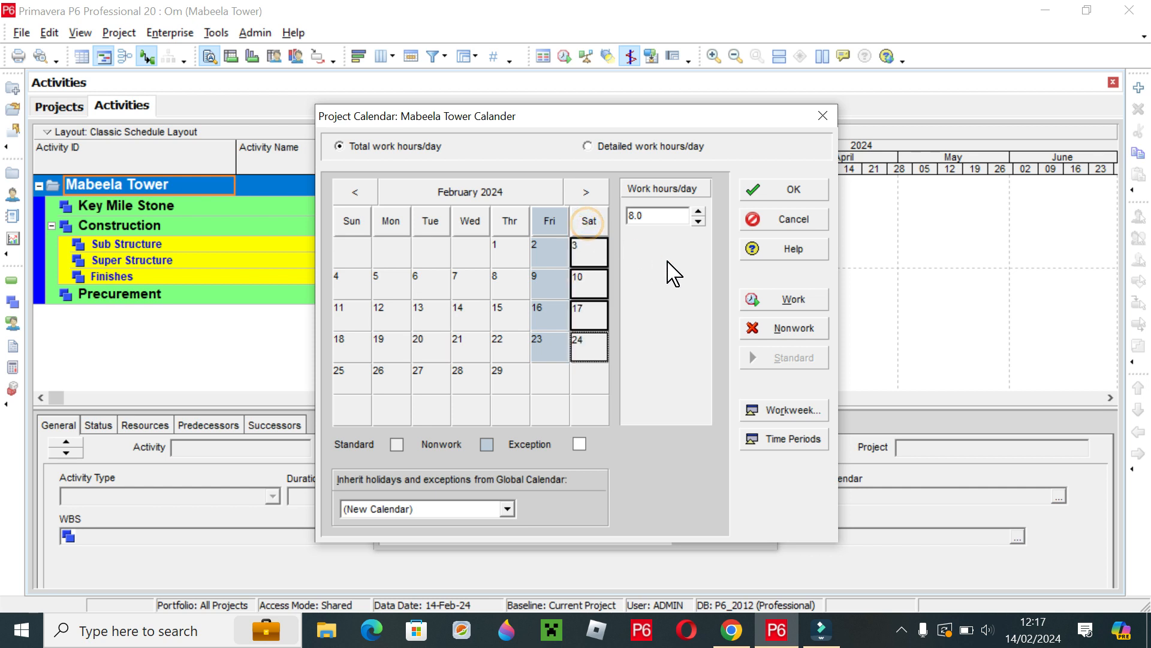
pyautogui.click(790, 328)
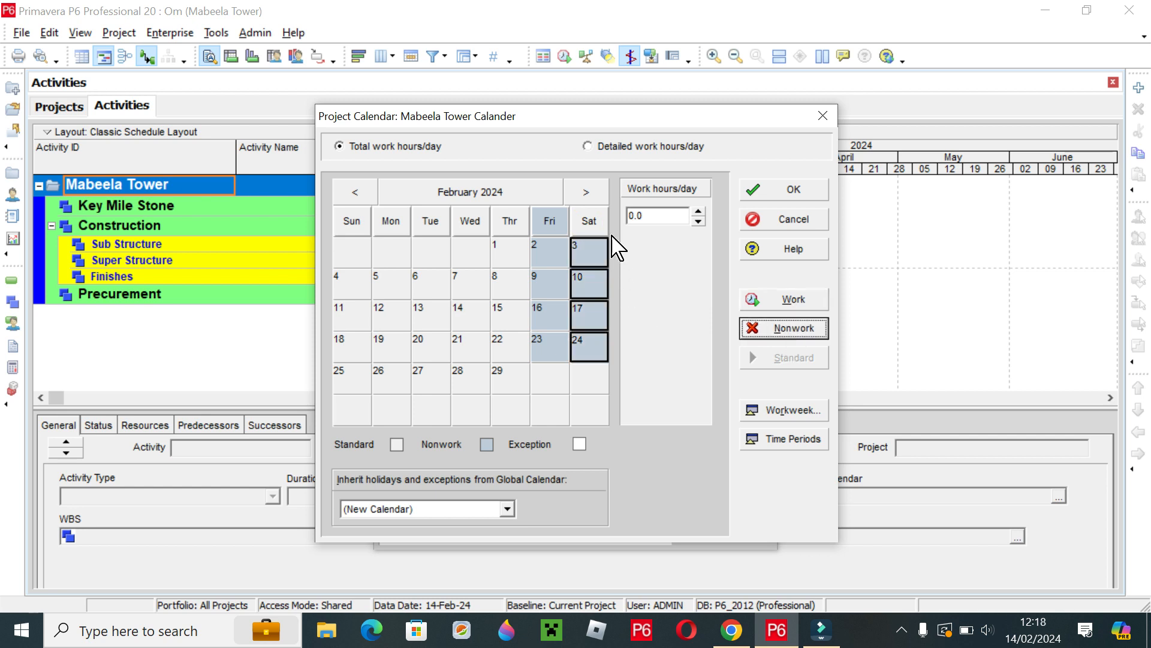
pyautogui.click(591, 219)
pyautogui.click(773, 301)
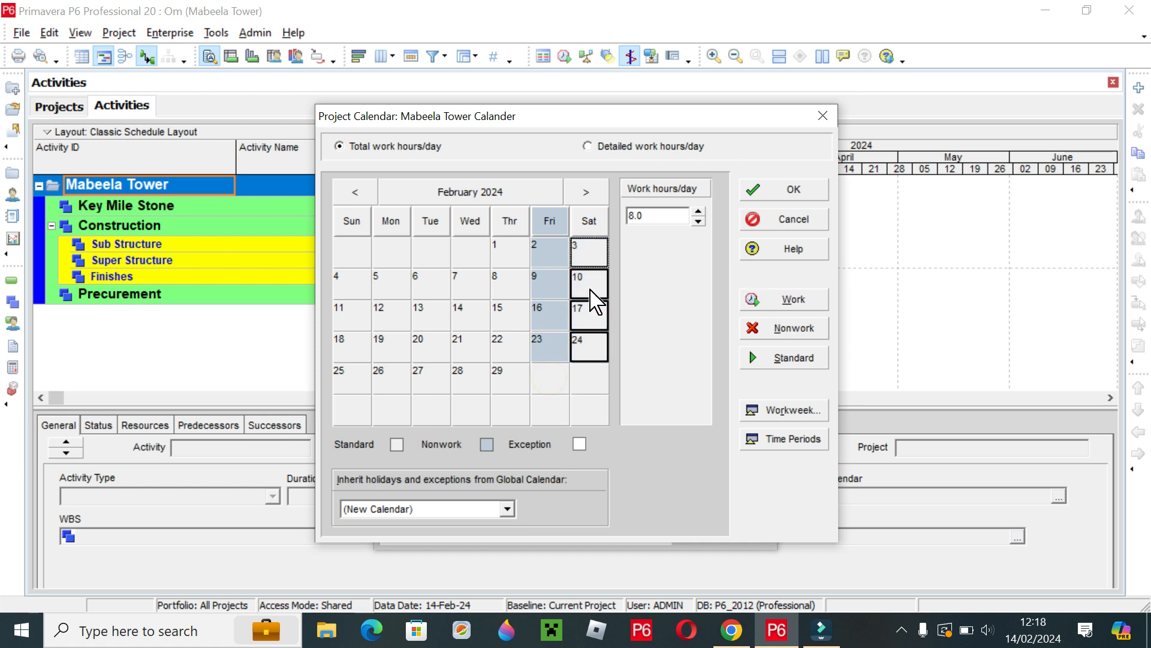
pyautogui.click(462, 294)
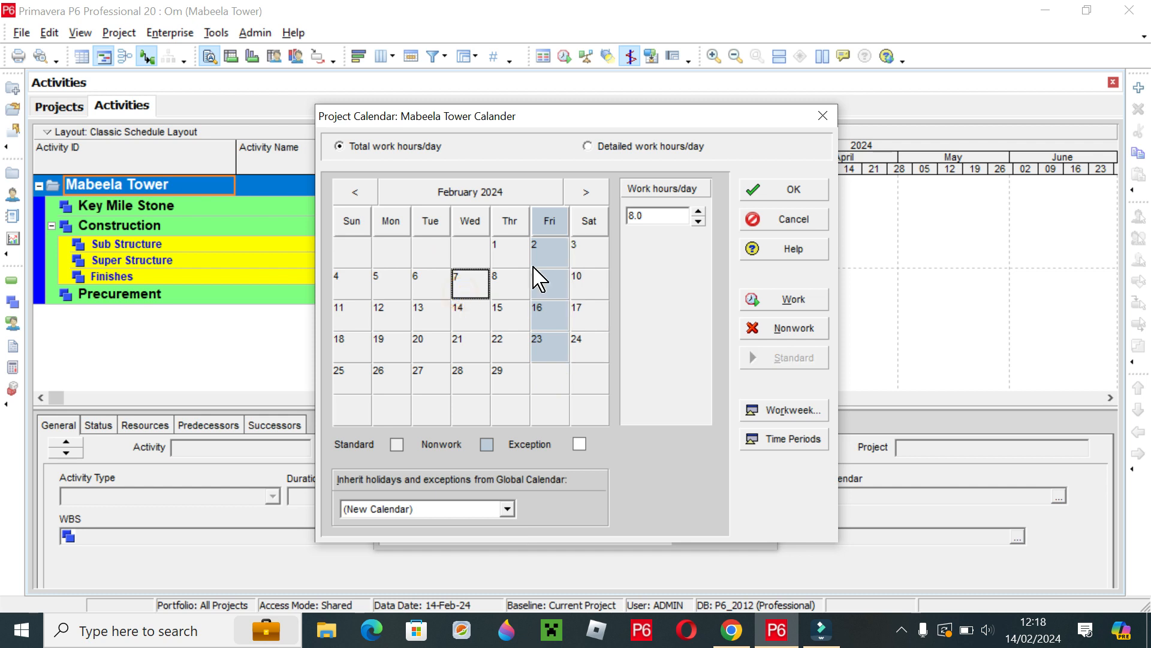
# Check the work hours per day for the Fridays and for 12 February 2024
pyautogui.click(555, 227)
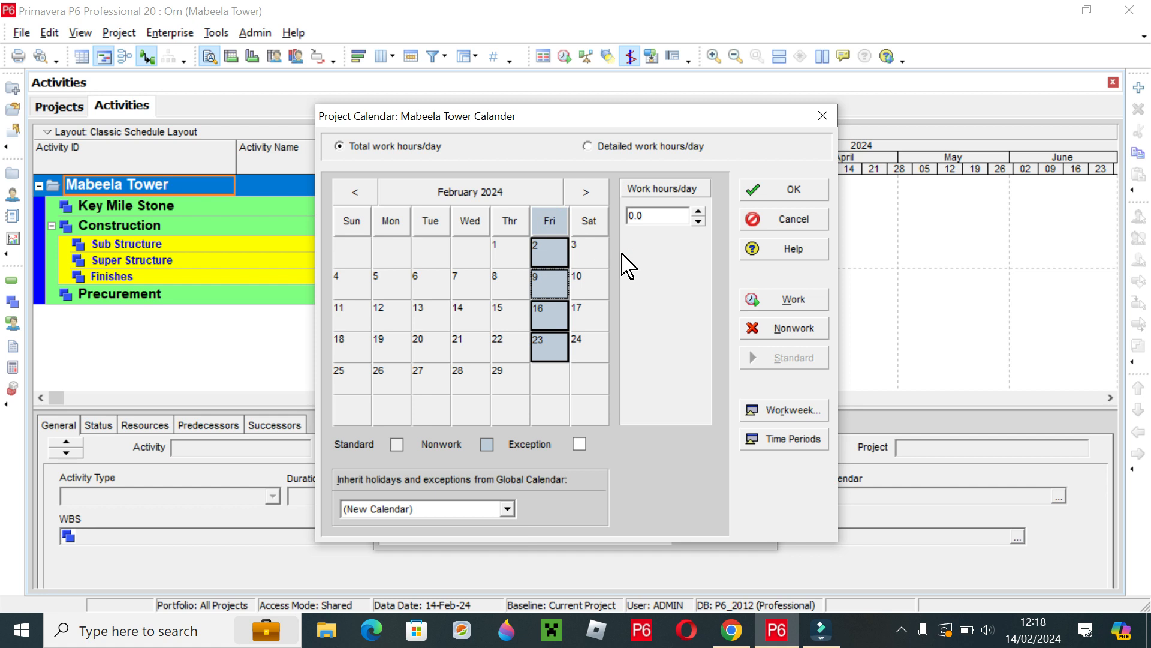
pyautogui.click(661, 216)
pyautogui.click(483, 313)
pyautogui.click(402, 318)
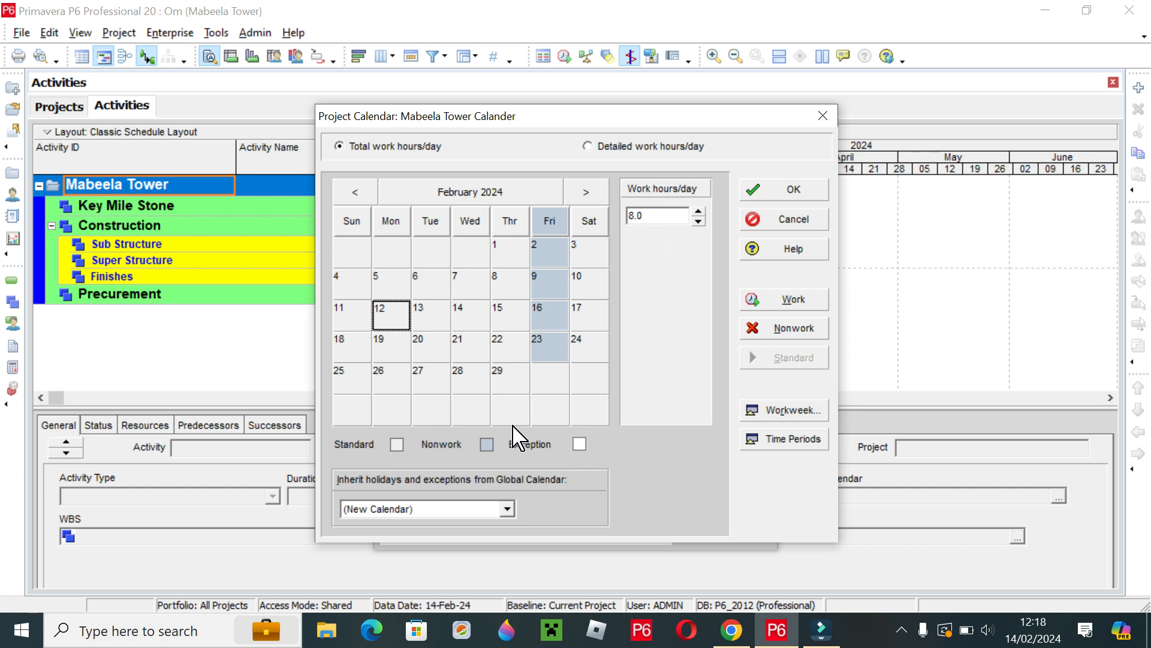
# Set the work hours for 21 February 2024 to 10 hours per day
pyautogui.click(473, 347)
pyautogui.click(654, 216)
pyautogui.press('BackSpace')
pyautogui.press('BackSpace')
pyautogui.press('BackSpace')
pyautogui.write('10')
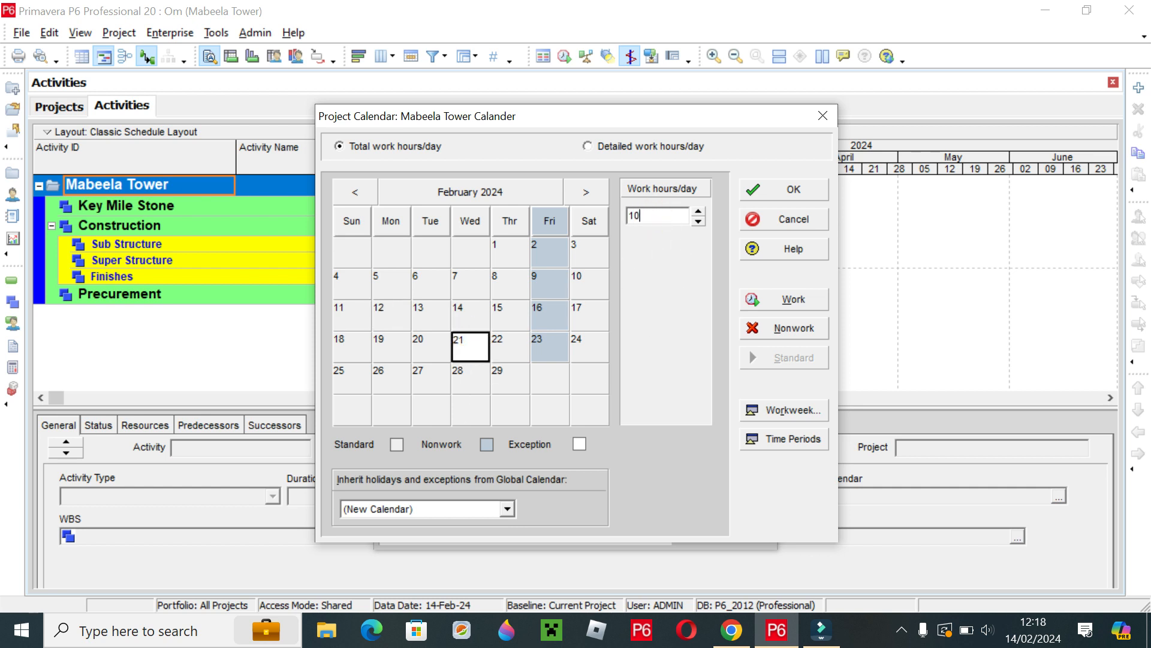
# Set the work hours for 20 February 2024 to 10 hours per day and accept the calendar changes
pyautogui.click(421, 342)
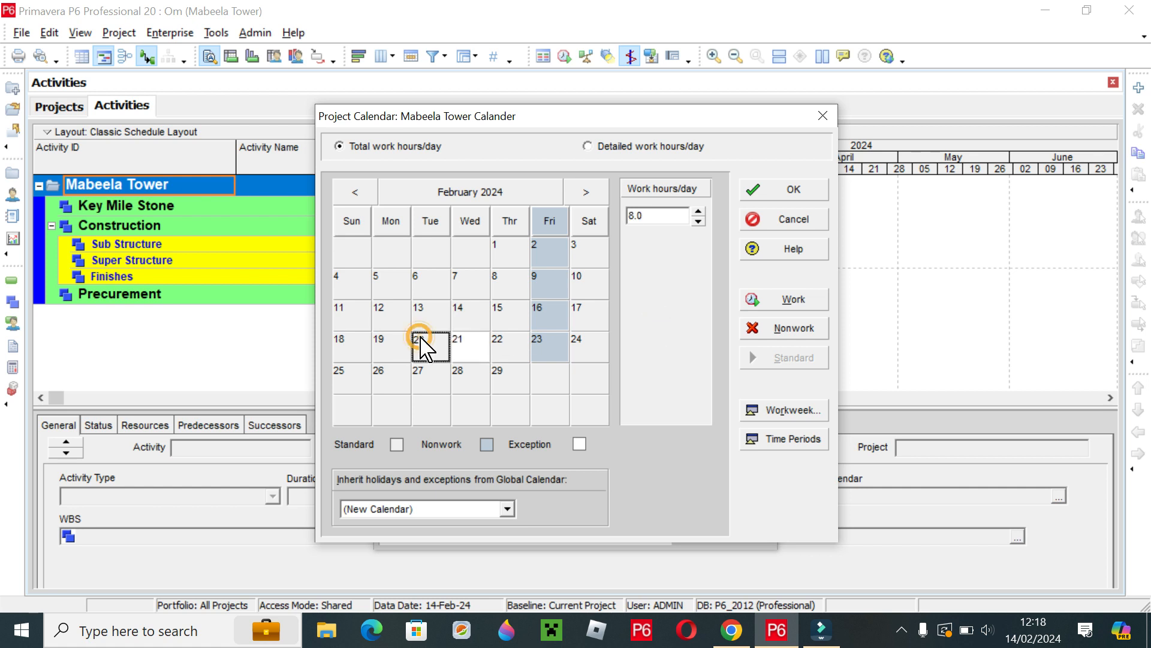
pyautogui.click(662, 217)
pyautogui.press('BackSpace')
pyautogui.write('10')
pyautogui.press('Return')
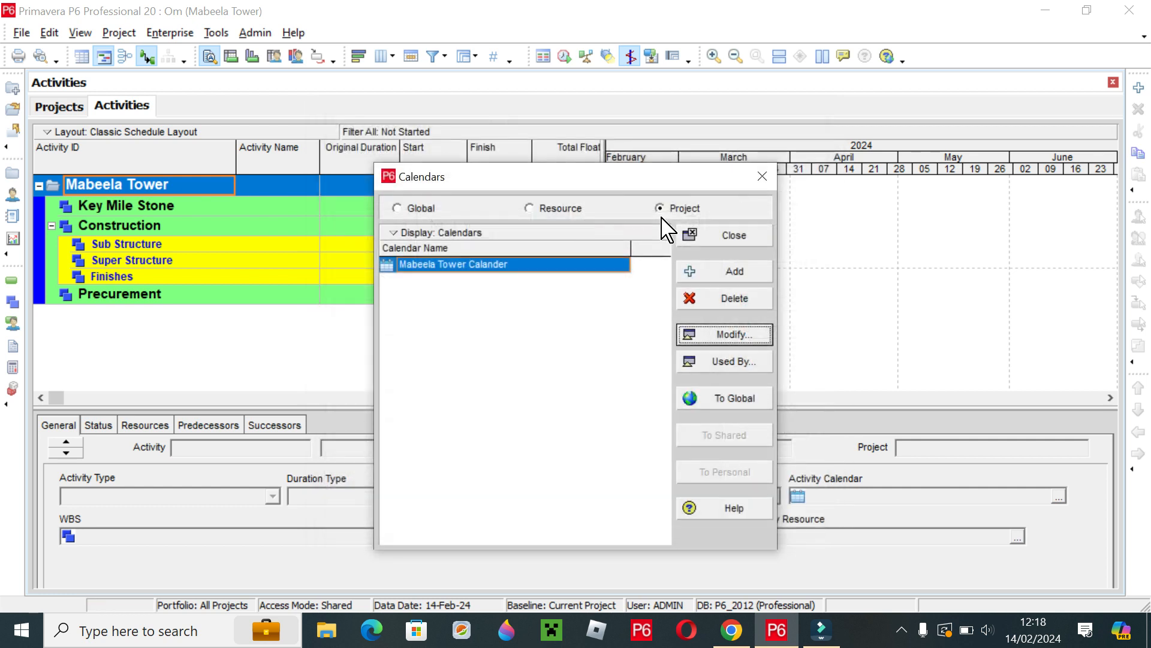
# Reopen the Mabeela Tower Calander for modification and set the work hours for 22 February 2024 to 10 hours per day
pyautogui.click(734, 337)
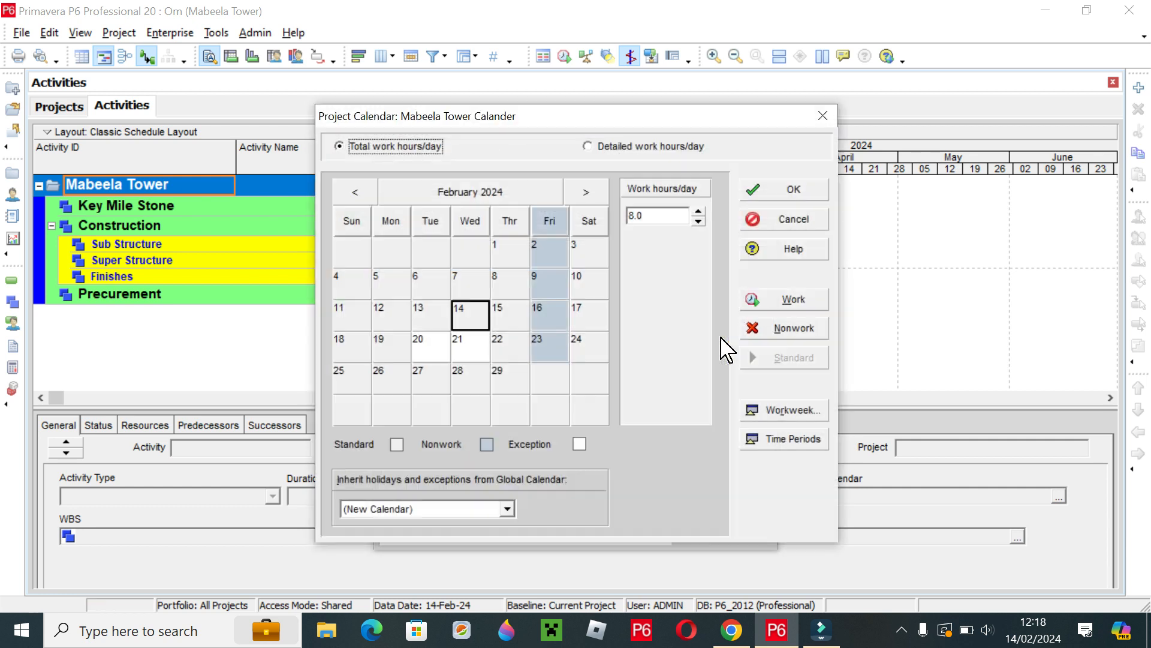
pyautogui.click(479, 353)
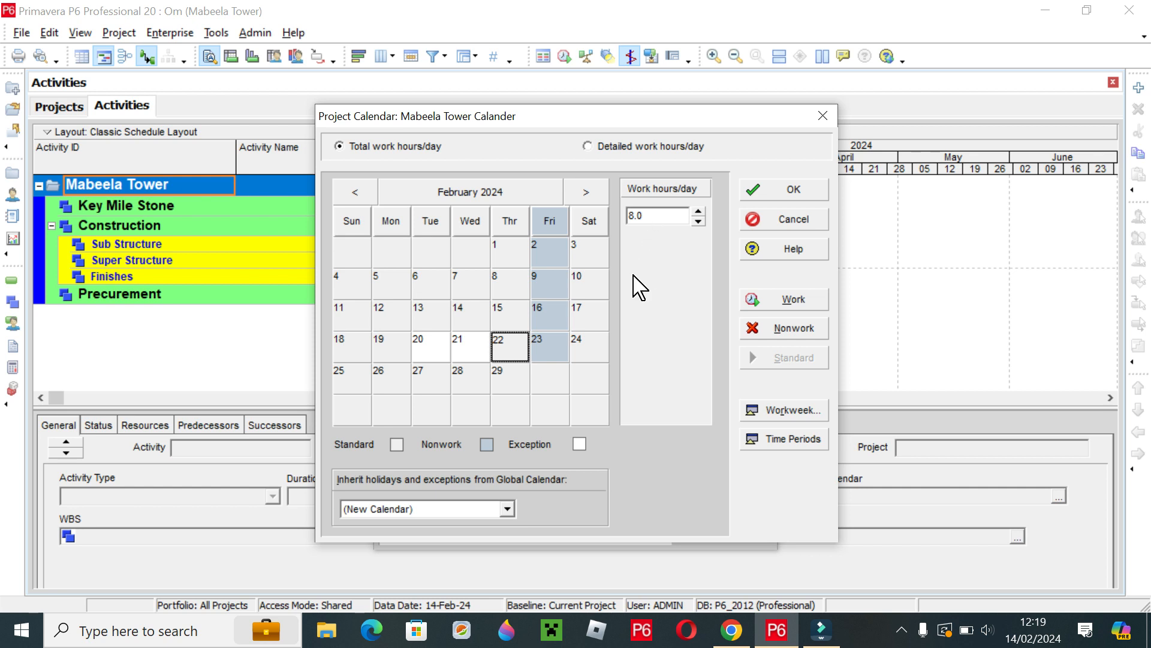
pyautogui.doubleClick(637, 216)
pyautogui.write('10')
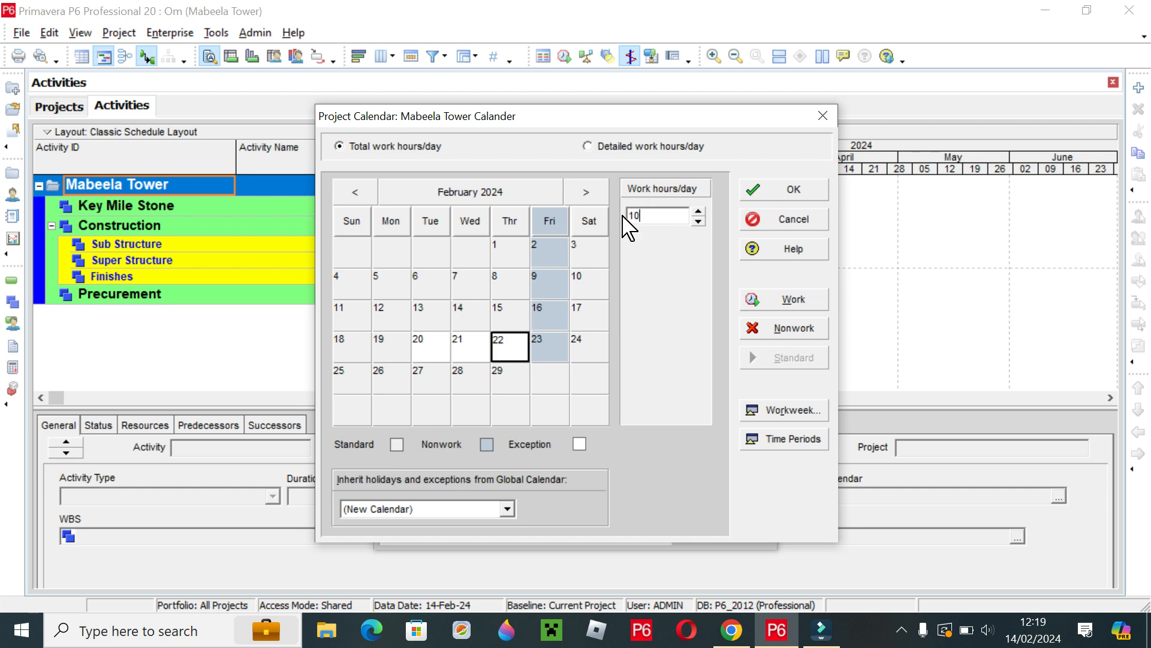
pyautogui.click(670, 290)
pyautogui.click(387, 291)
pyautogui.click(387, 348)
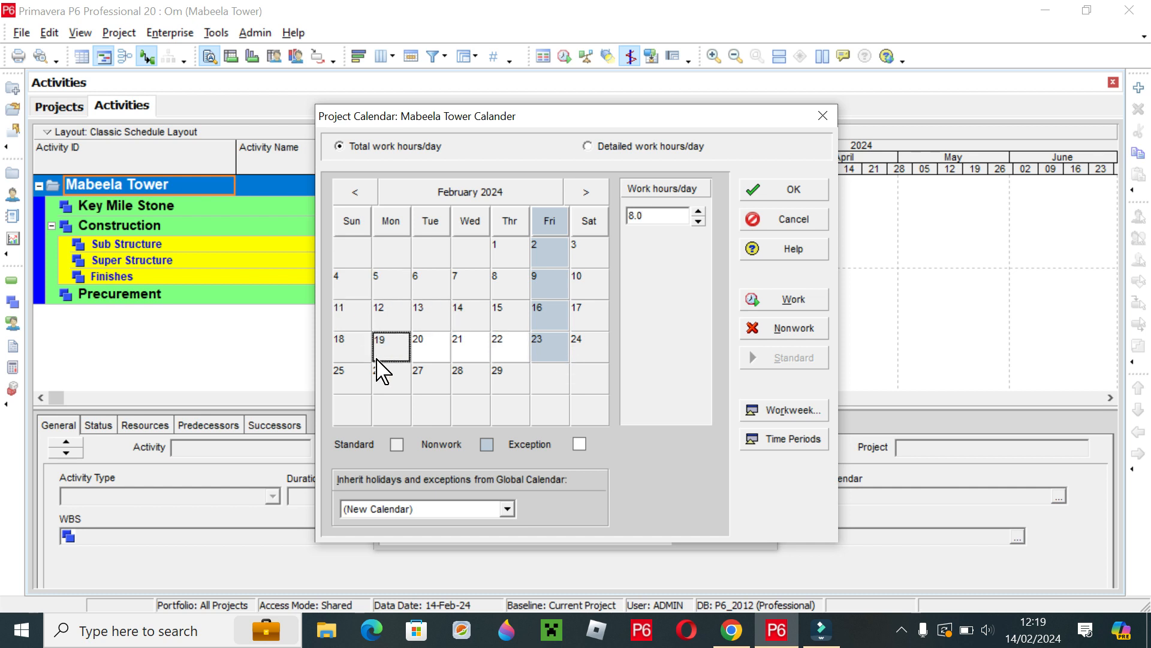
# Inspect the detailed work hours for 29 February 2024 and the calendar's standard weekly hours
pyautogui.click(526, 379)
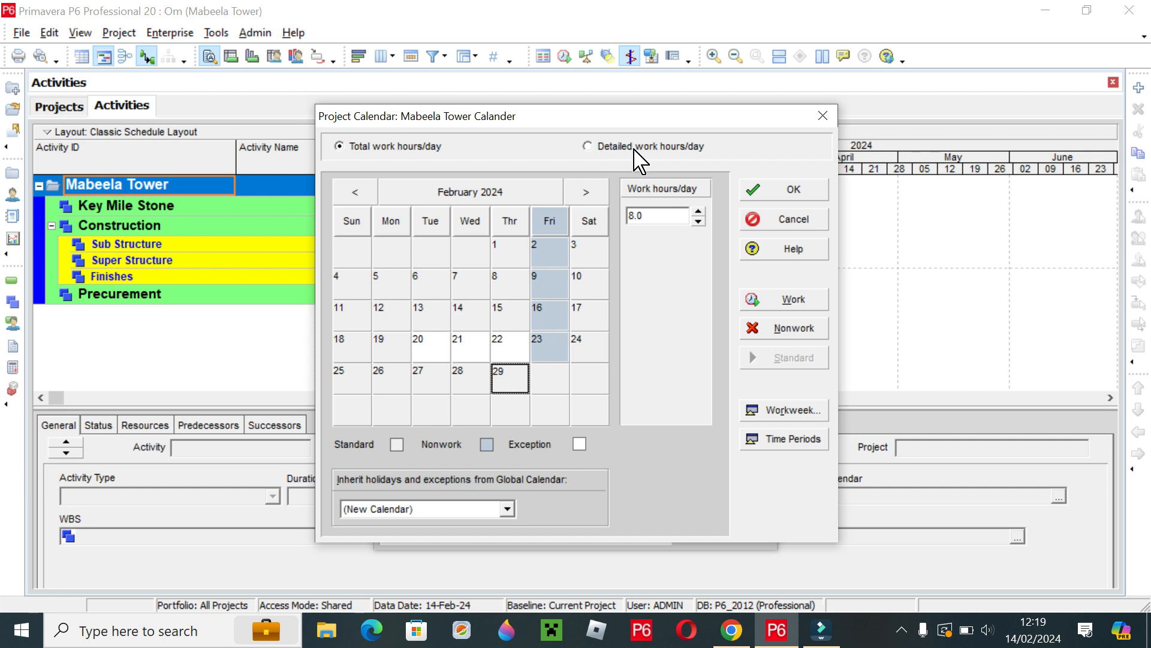
pyautogui.click(588, 148)
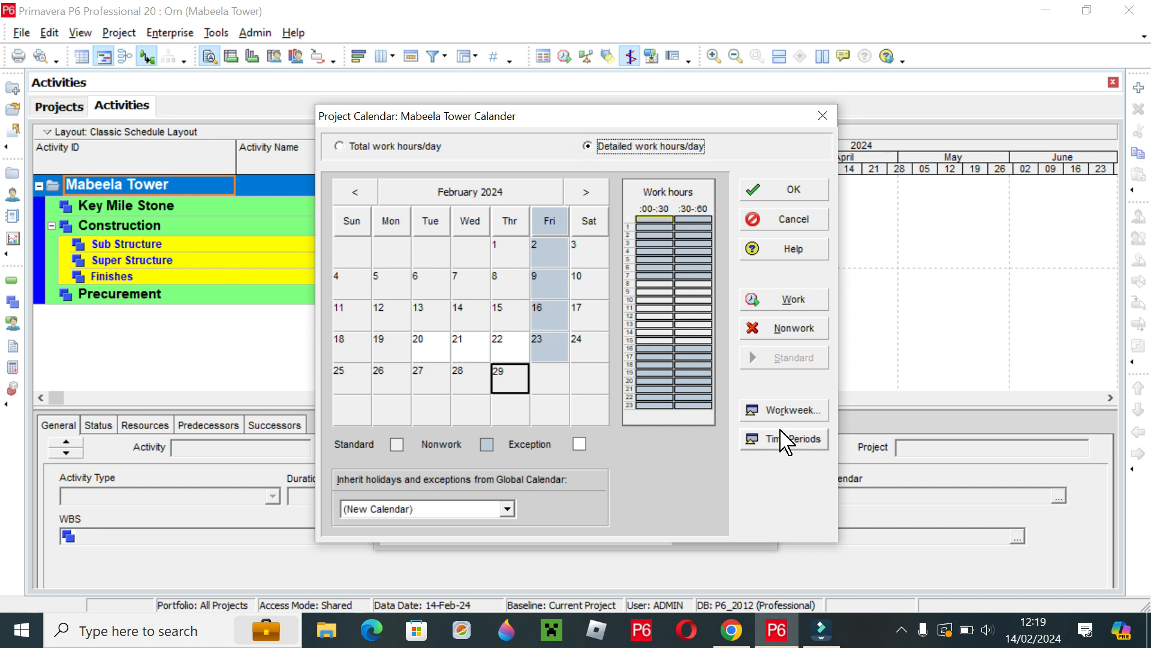
pyautogui.click(789, 413)
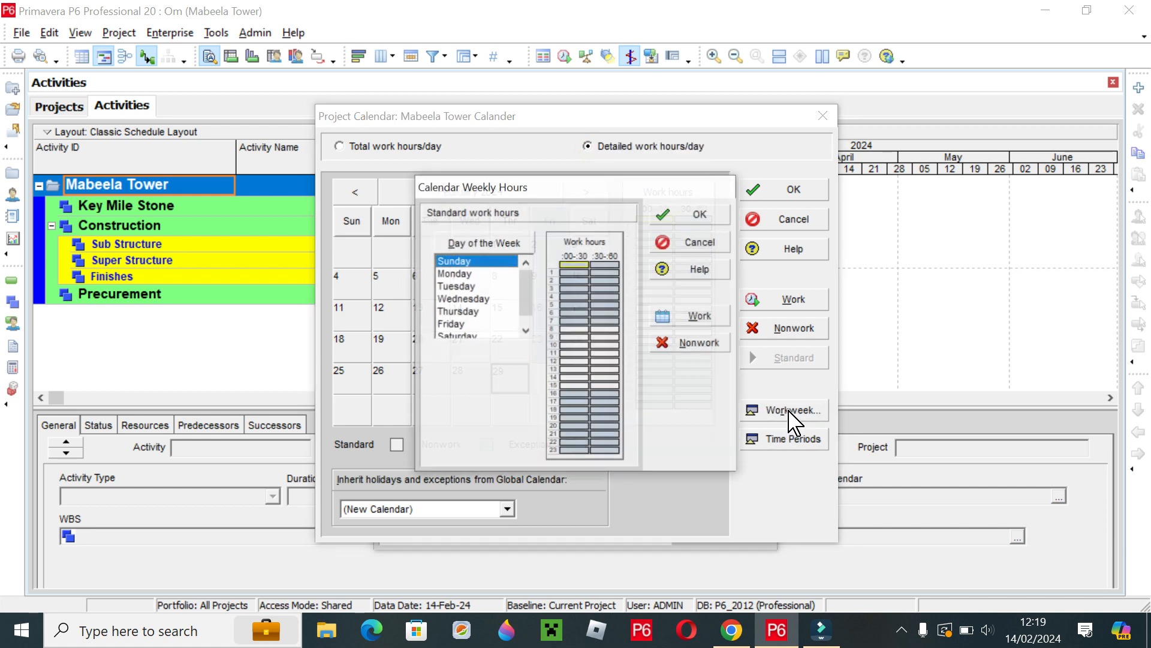
pyautogui.click(699, 215)
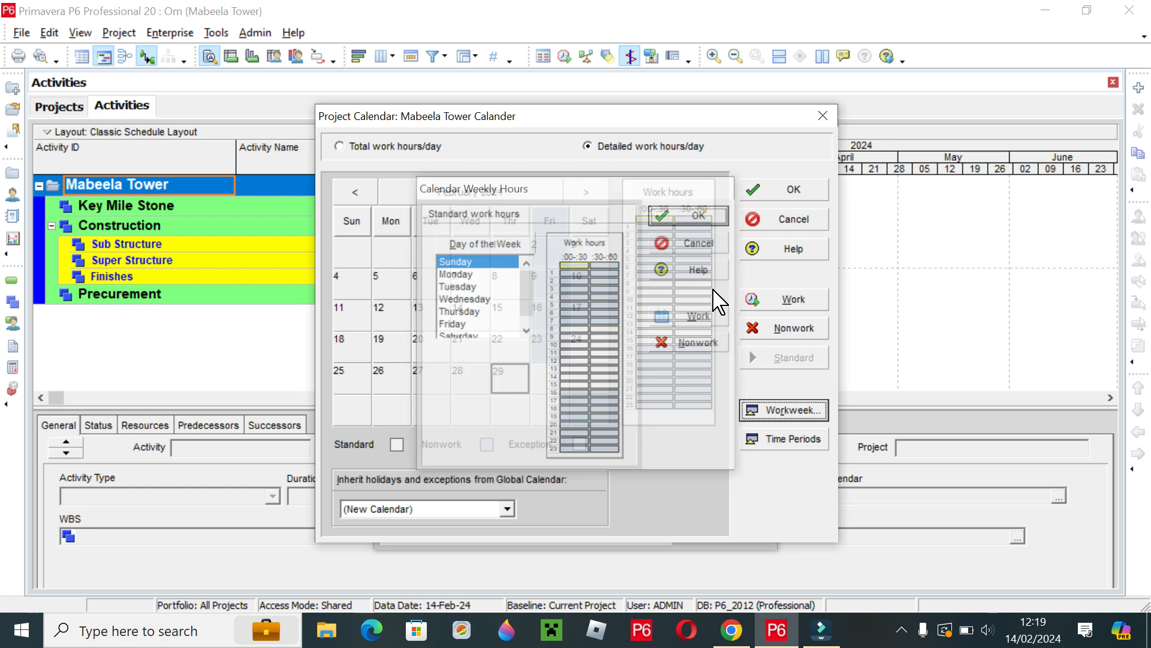
# Set the calendar's hours per time period to 8 per day, 48 per week, 240 per month and 2880 per year
pyautogui.click(807, 445)
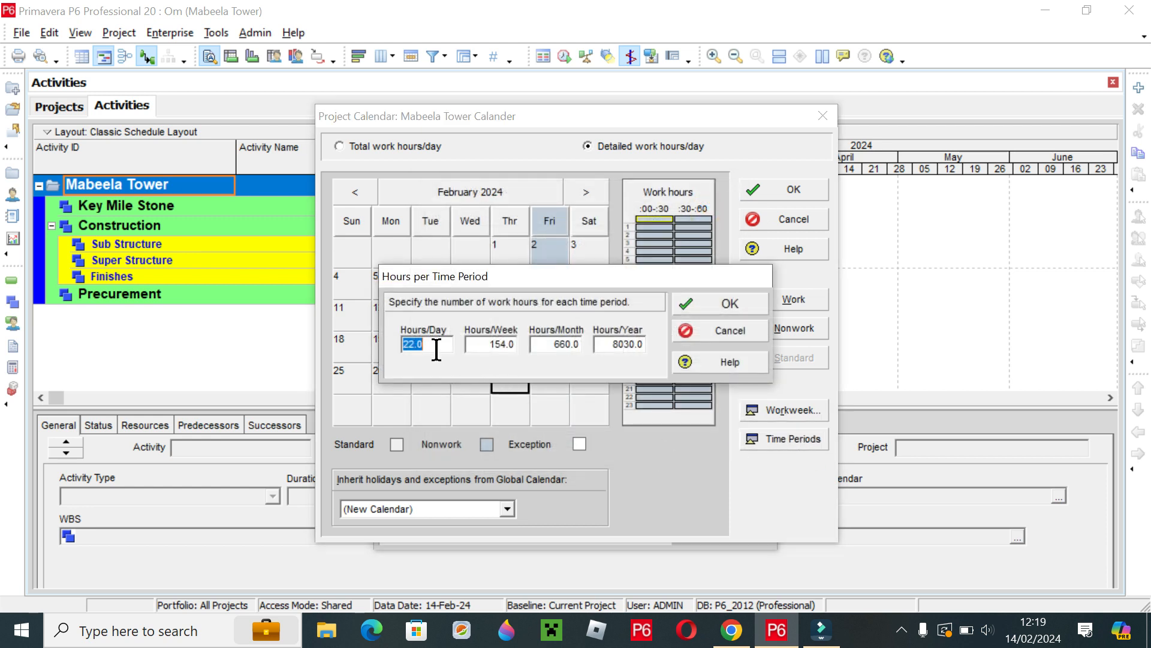
pyautogui.write('8')
pyautogui.click(501, 344)
pyautogui.doubleClick(507, 347)
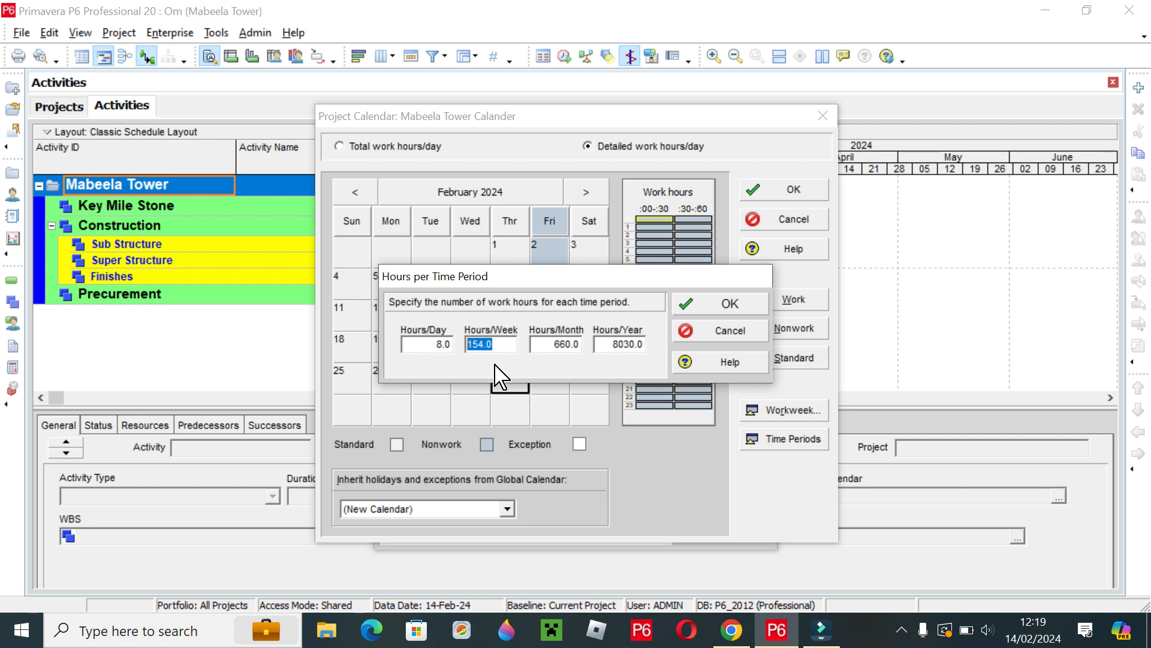
pyautogui.write('48')
pyautogui.press('Tab')
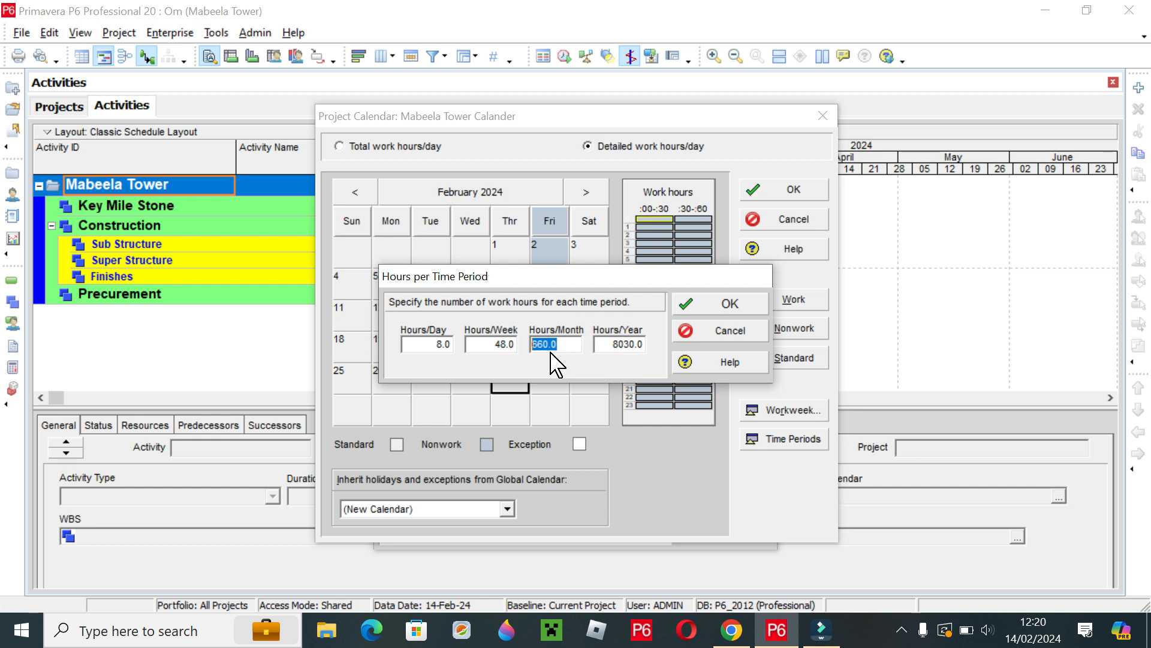
pyautogui.write('240')
pyautogui.moveTo(606, 344); pyautogui.dragTo(673, 351)
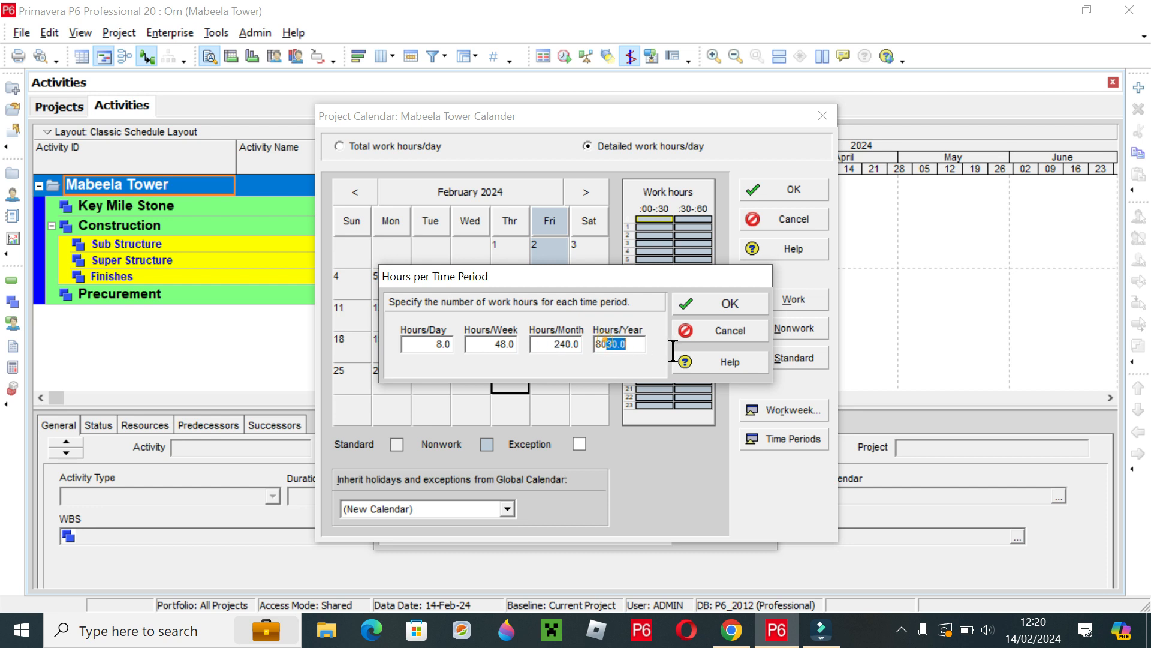
pyautogui.press('BackSpace')
pyautogui.press('BackSpace')
pyautogui.write('2880')
pyautogui.click(701, 303)
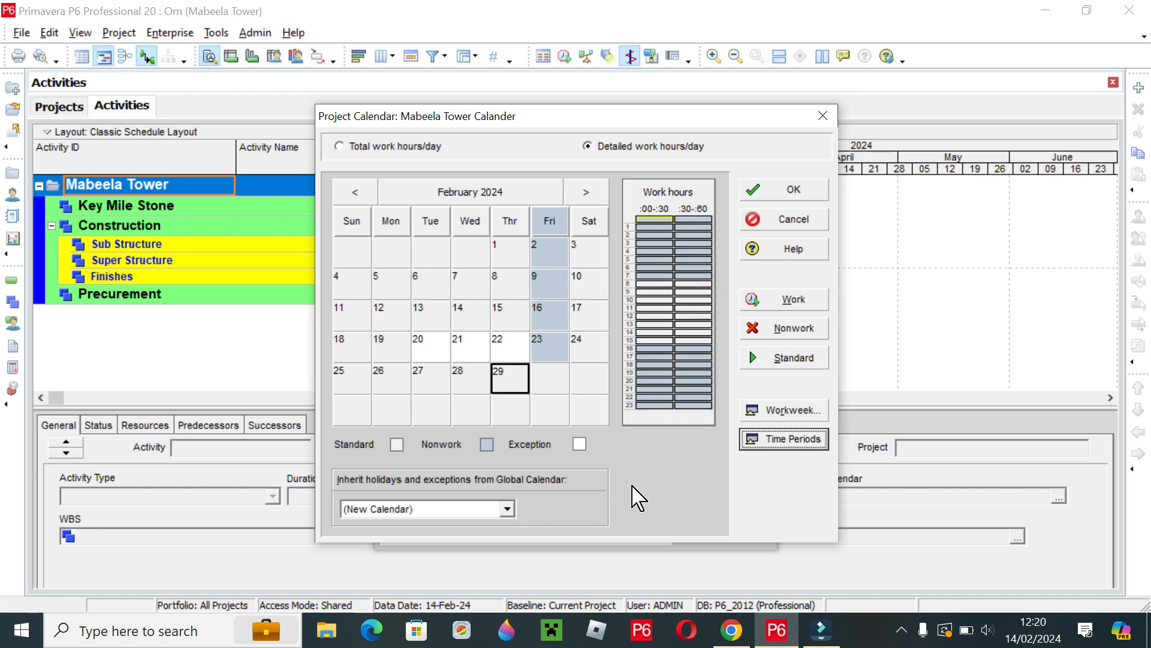
# Return the calendar to total work hours per day, accept its settings and close the calendar list
pyautogui.click(469, 322)
pyautogui.click(471, 352)
pyautogui.click(462, 313)
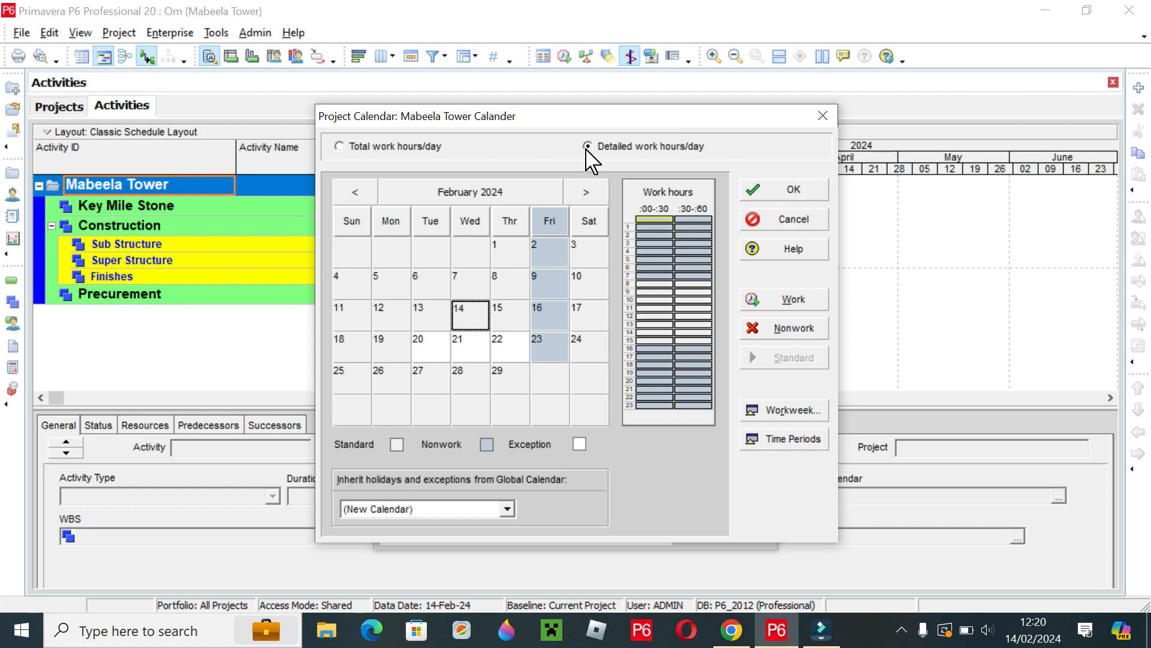
pyautogui.click(390, 145)
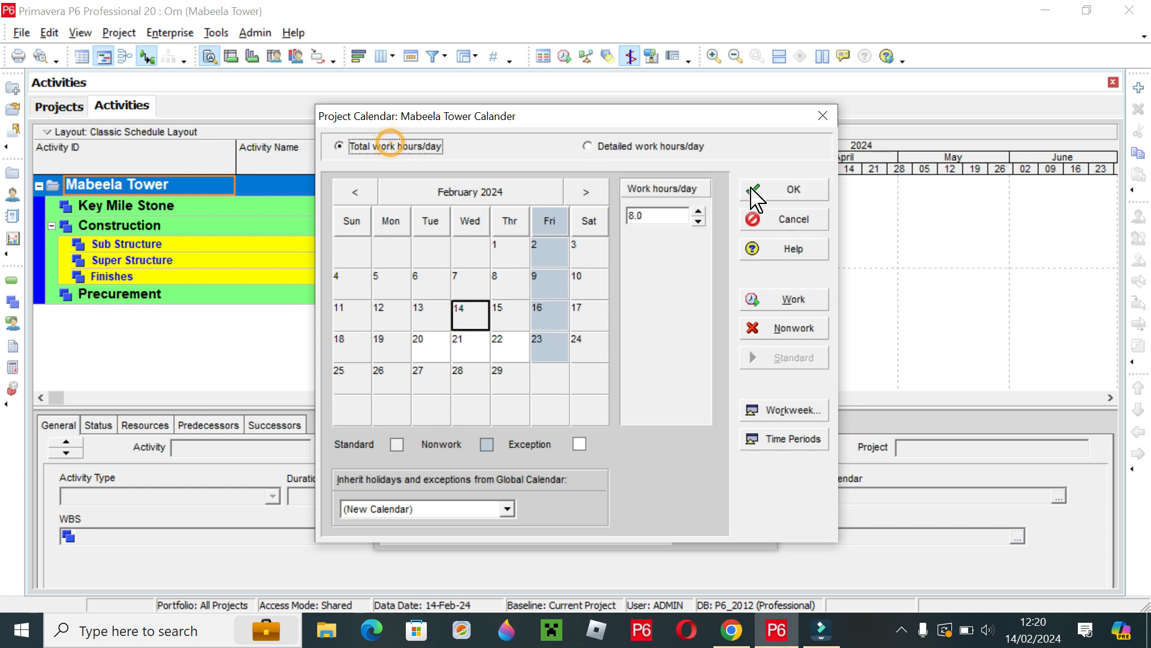
pyautogui.click(792, 190)
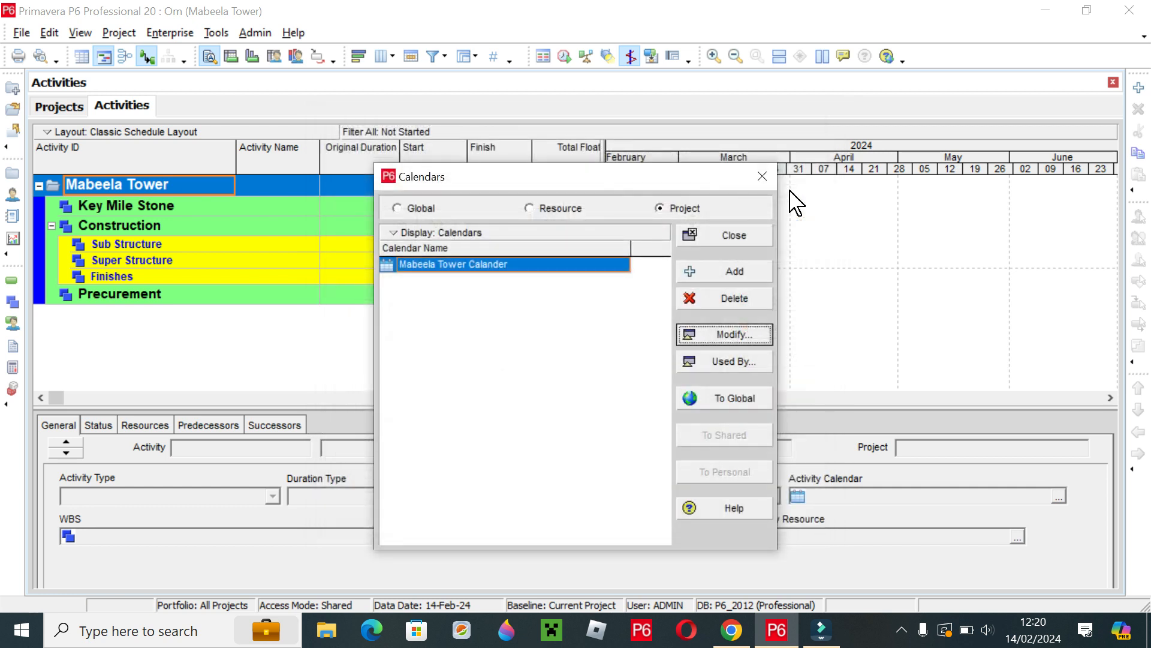
pyautogui.click(733, 237)
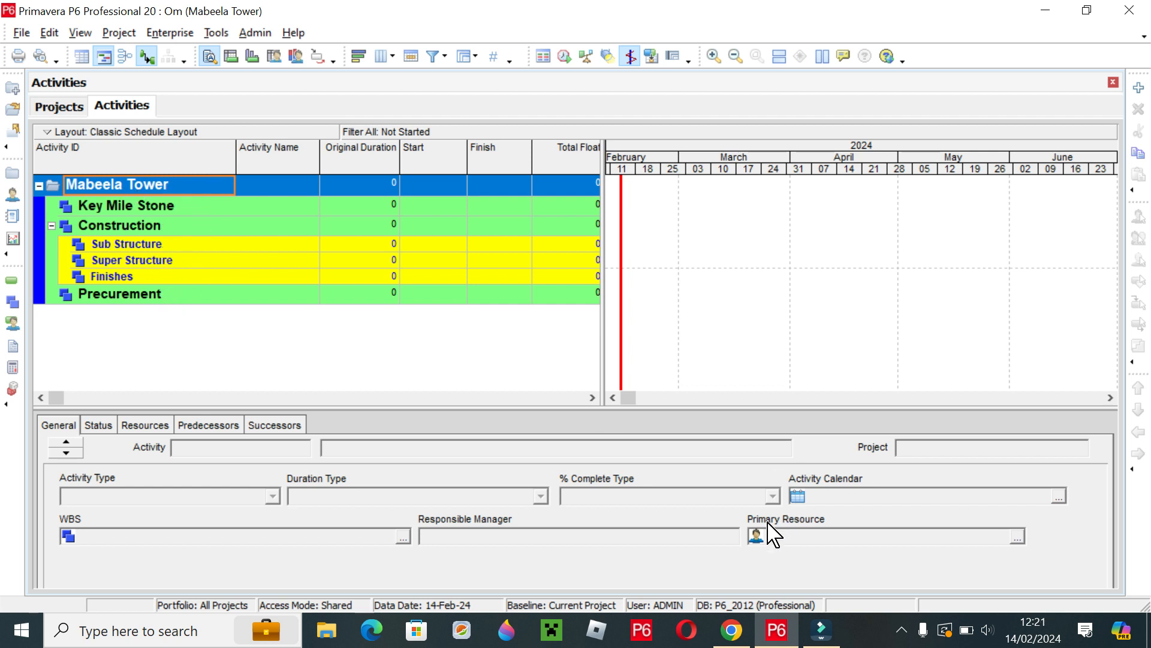
pyautogui.click(64, 103)
pyautogui.click(111, 108)
pyautogui.click(1059, 496)
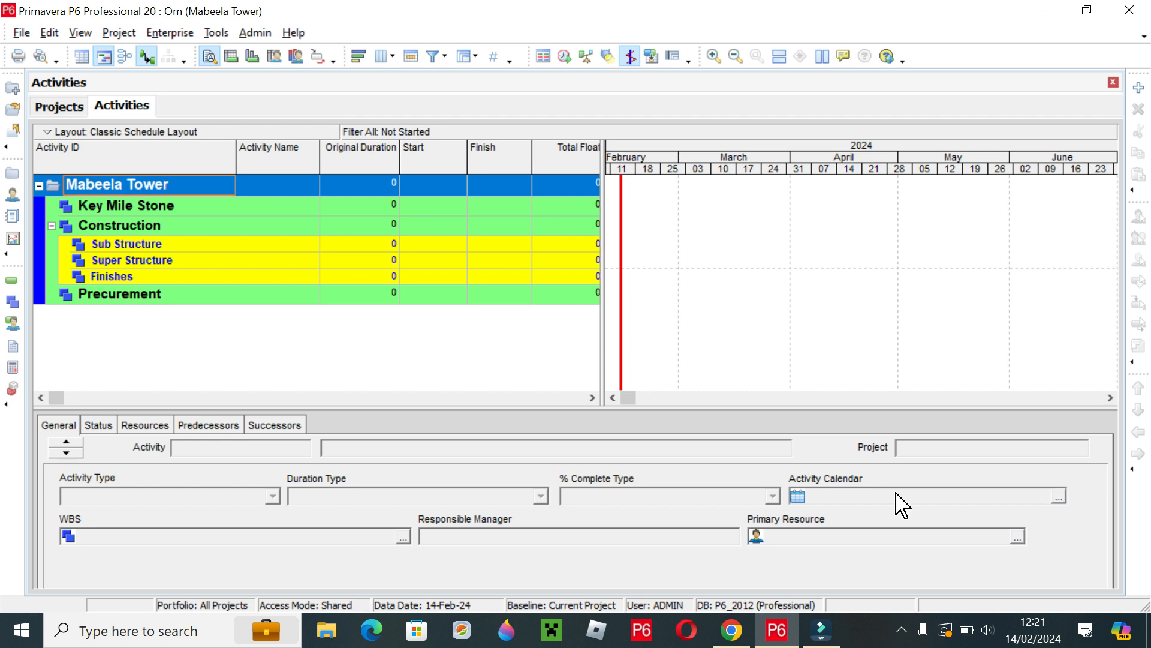
# Assign the Mabeela Tower Calander as the default calendar for new activities in the Mabeela Tower project
pyautogui.click(69, 108)
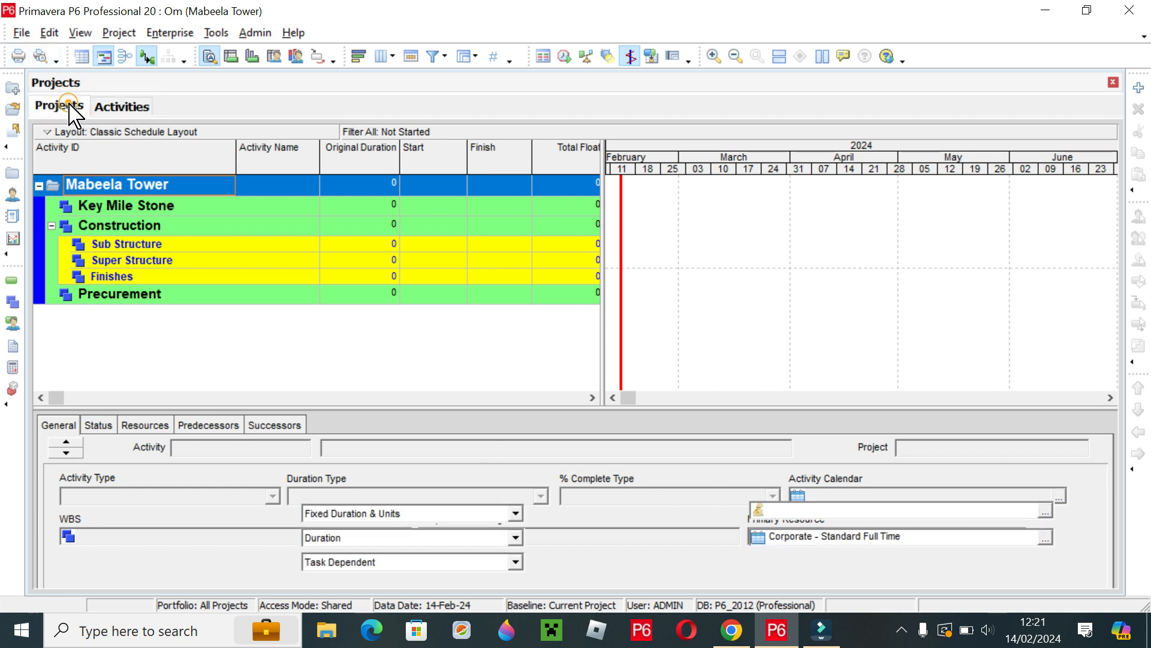
pyautogui.click(140, 207)
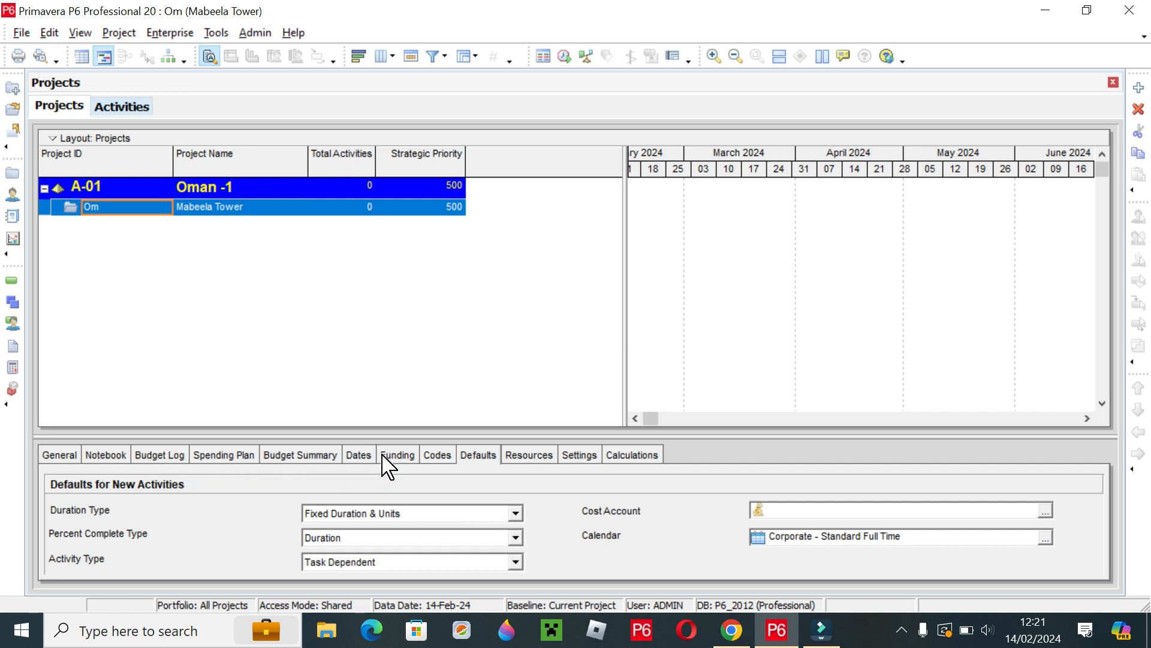
pyautogui.click(477, 457)
pyautogui.click(1044, 540)
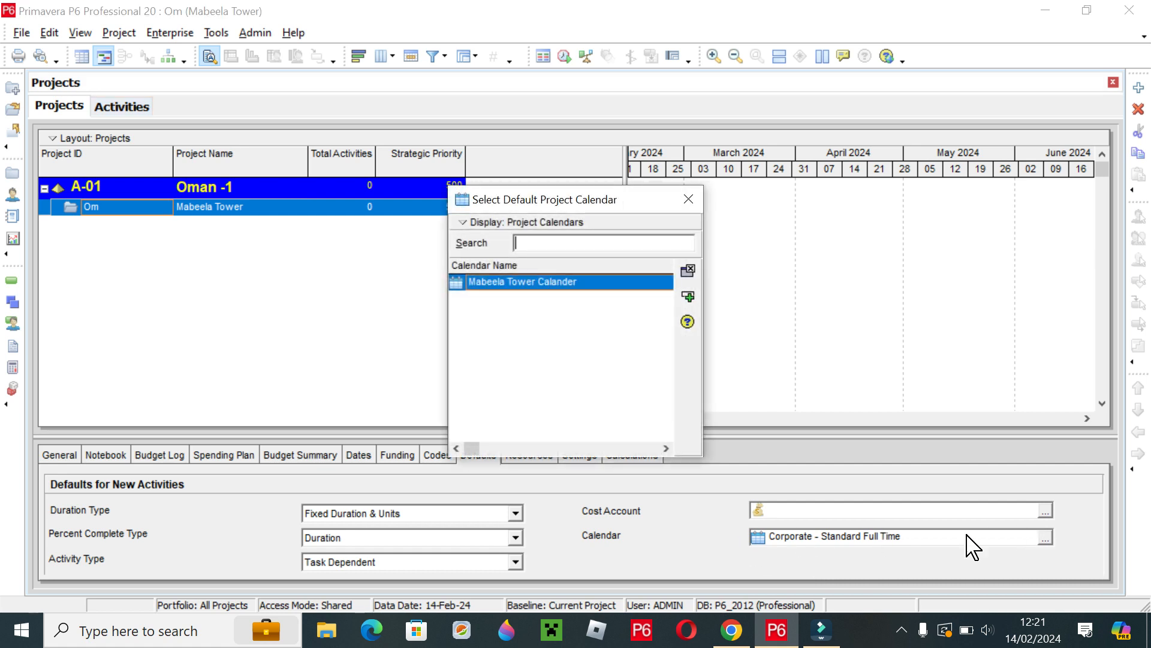
pyautogui.doubleClick(557, 282)
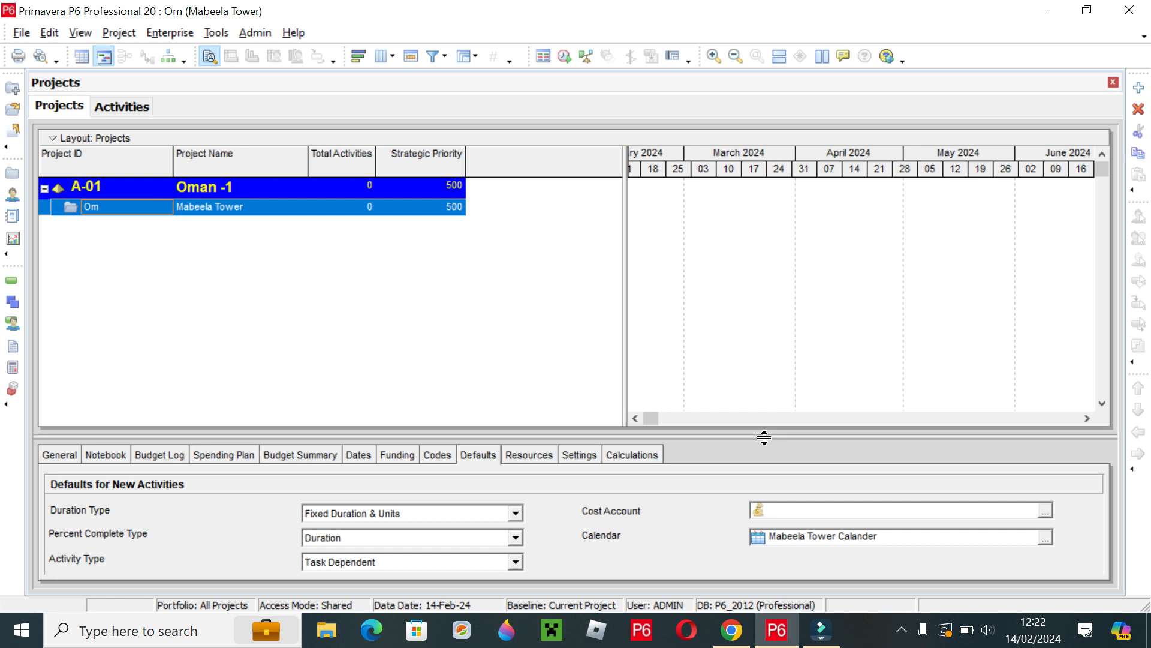
pyautogui.click(901, 630)
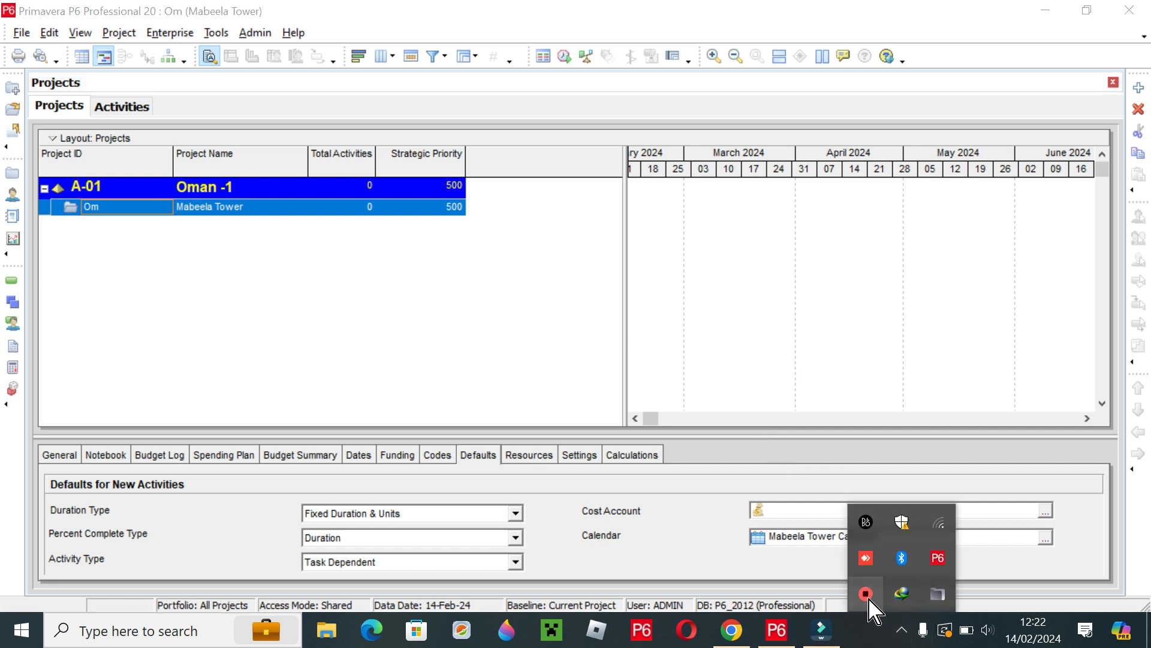